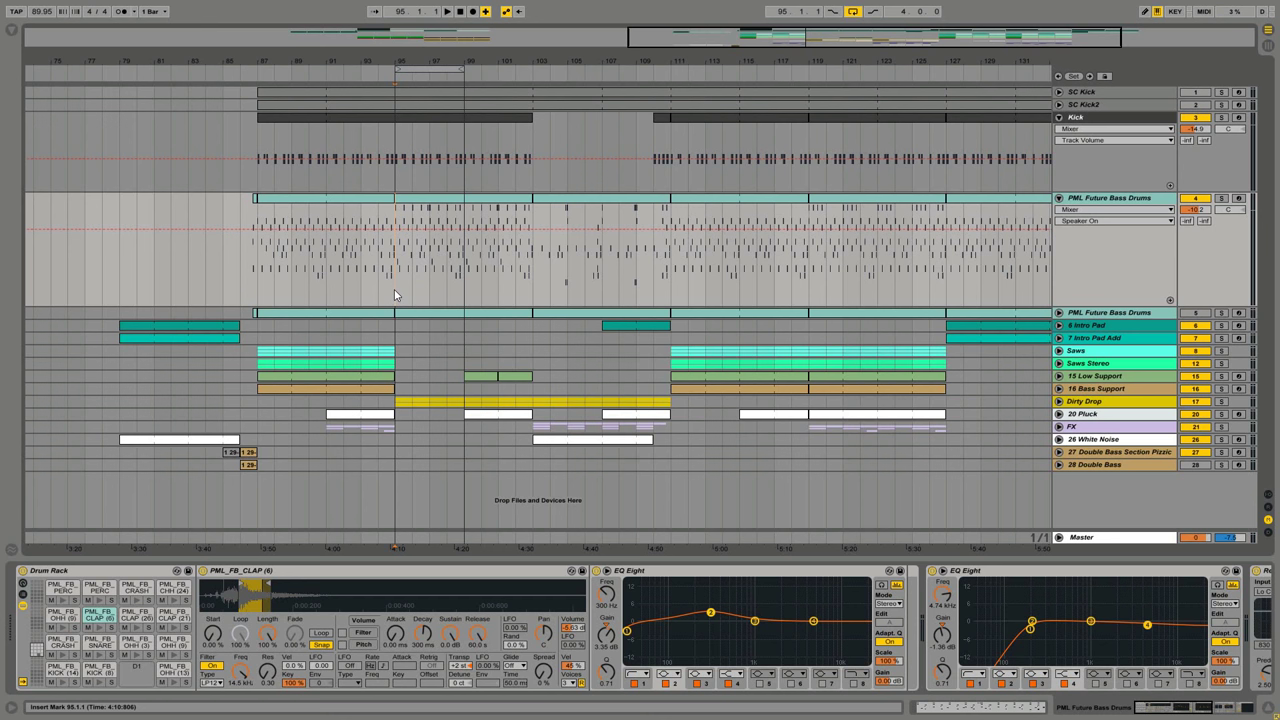
Step: Play from bar 95 and open the PML Future Bass Drums clip, folding and unfolding its note rows
key("space")
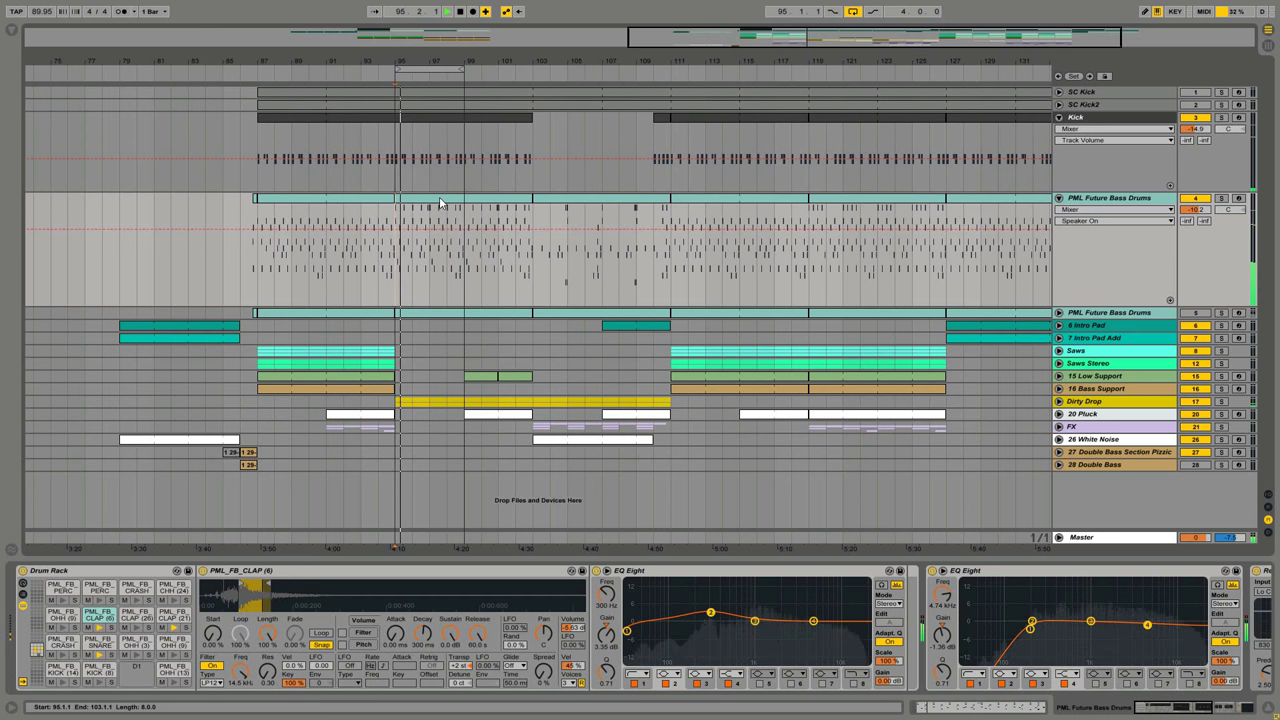
double_click(441, 202)
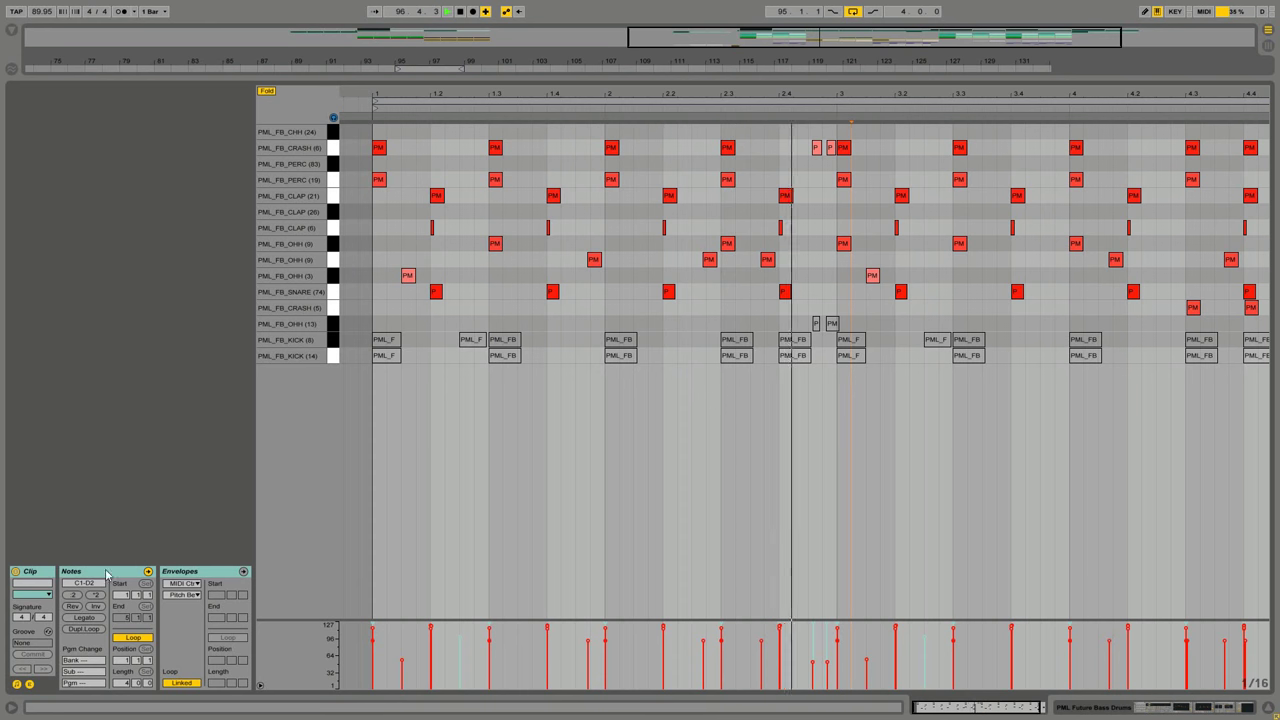
left_click(147, 572)
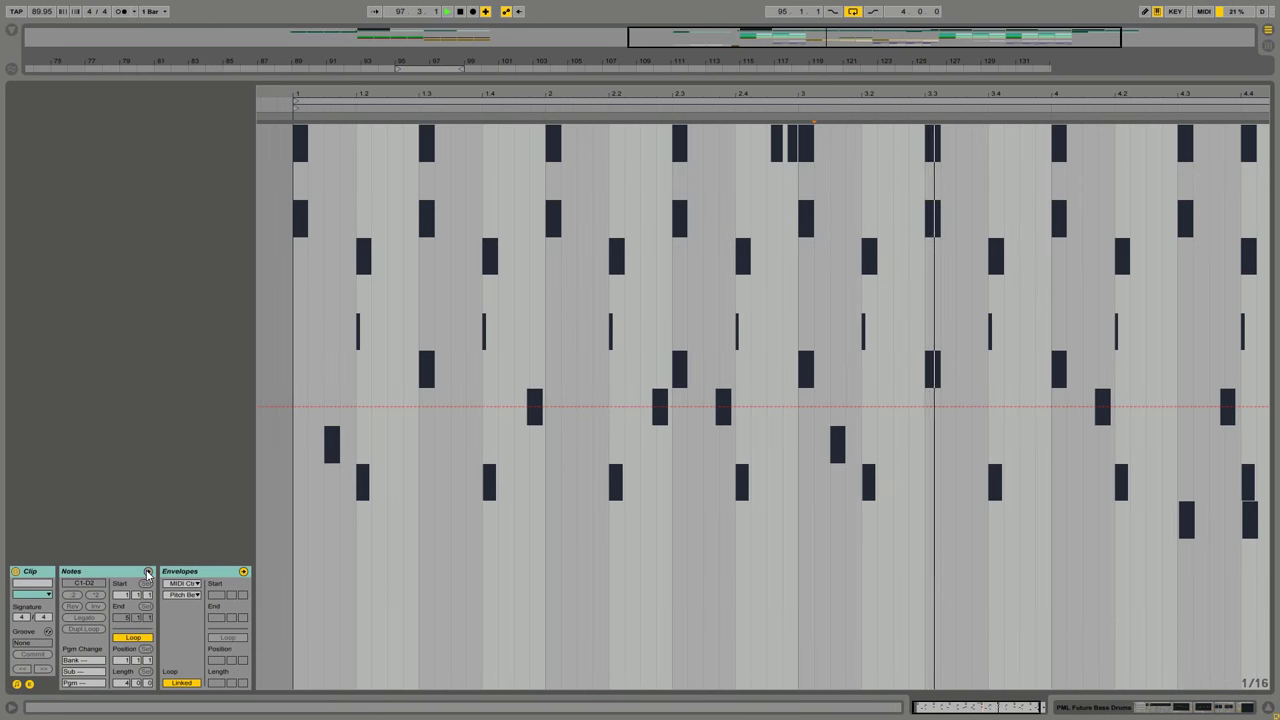
left_click(147, 573)
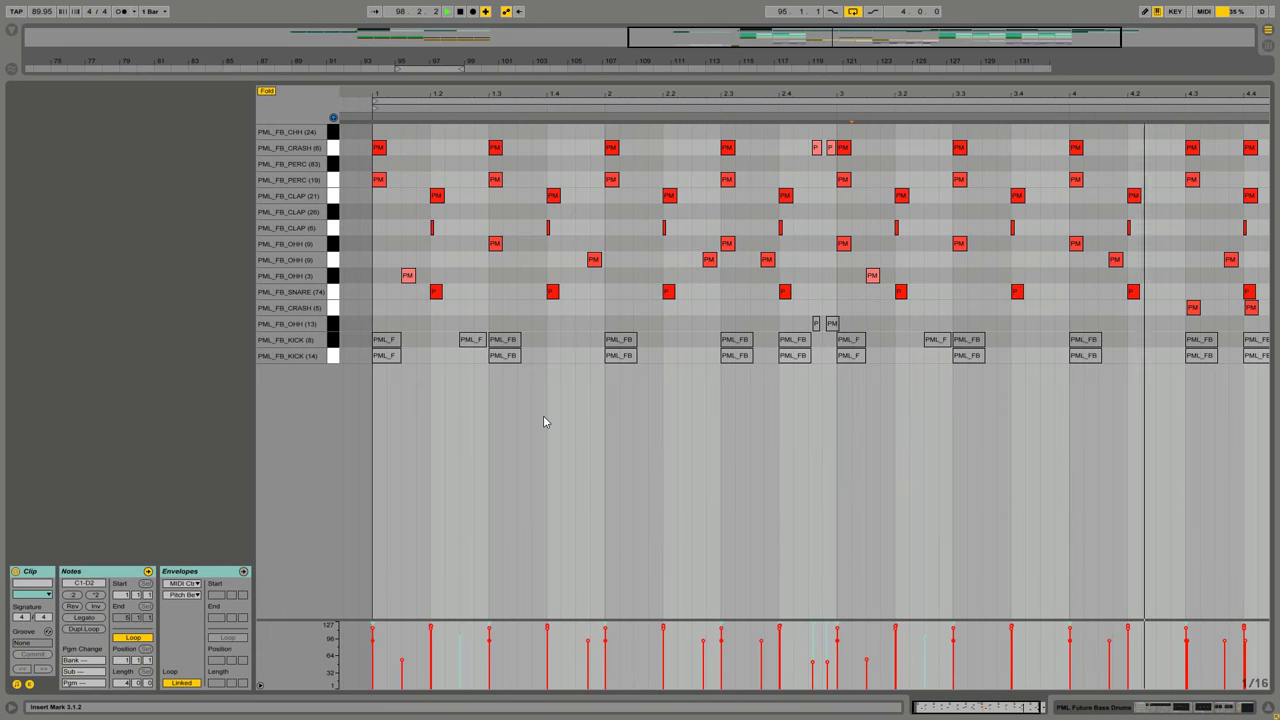
Step: Return to the arrangement, stop playback, and select the Kick clip on track 3
key("shift+Tab")
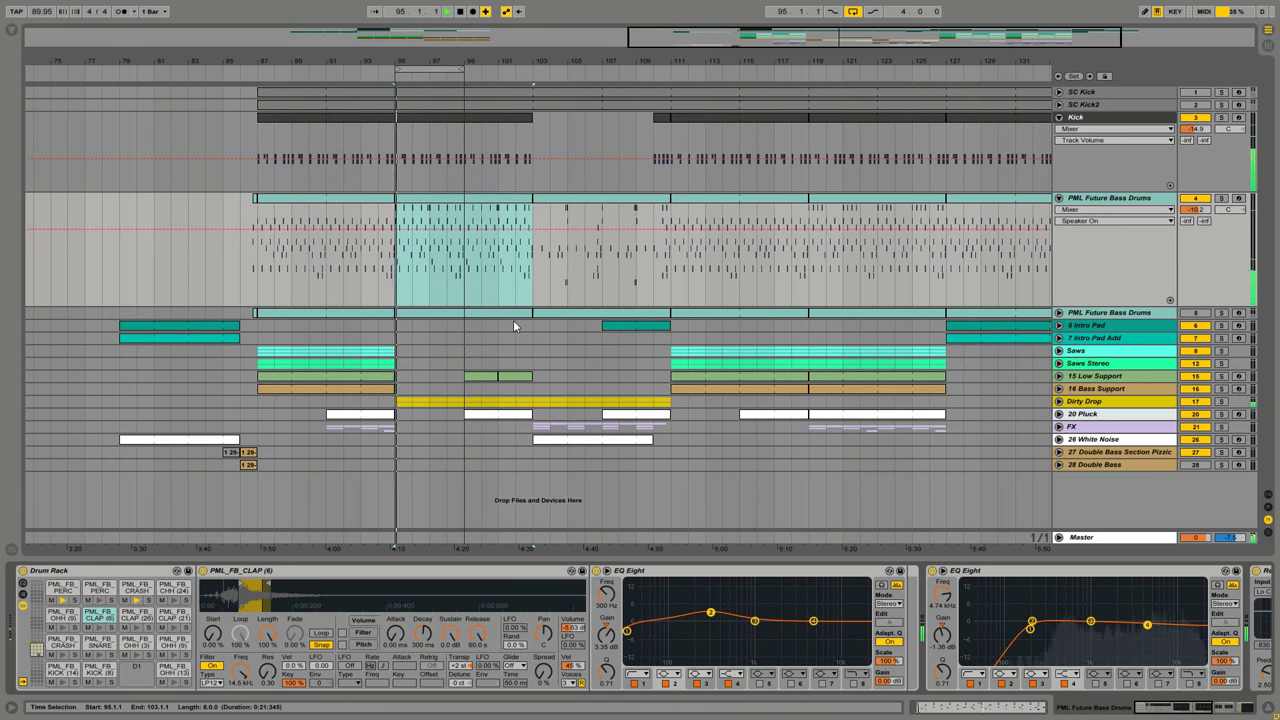
key("space")
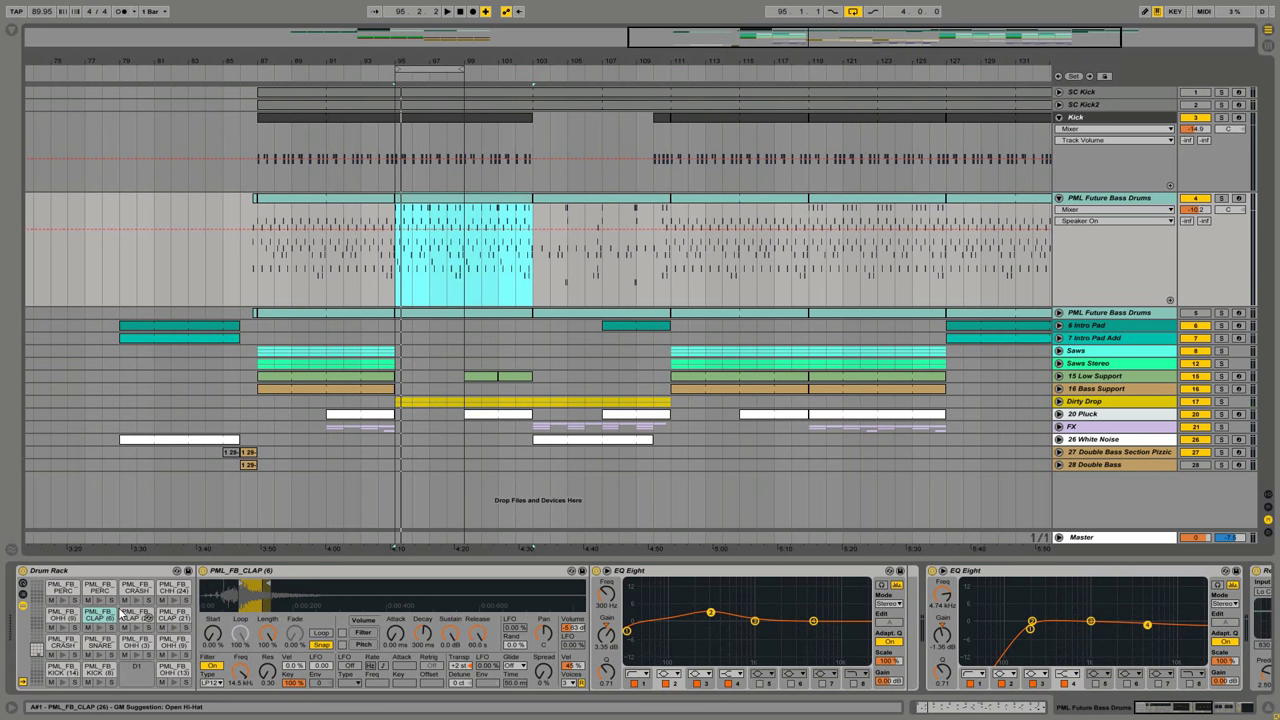
left_click(435, 124)
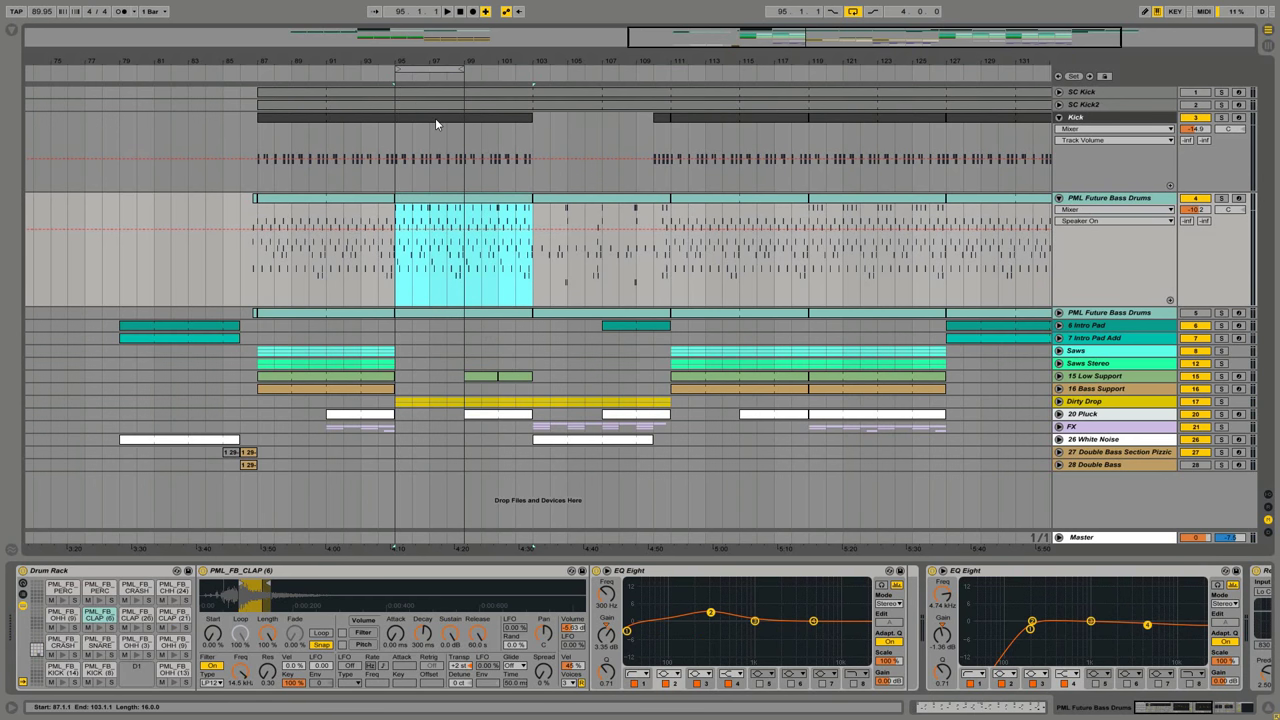
left_click(435, 124)
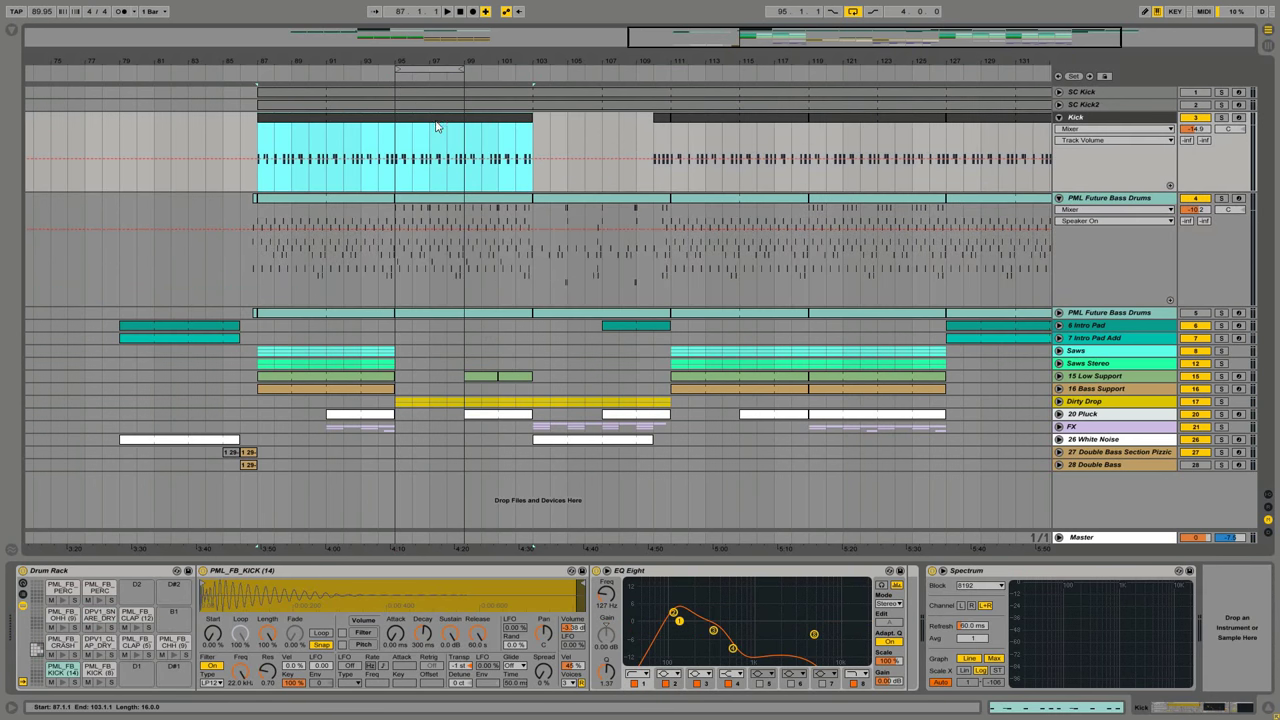
double_click(424, 124)
left_click(466, 360)
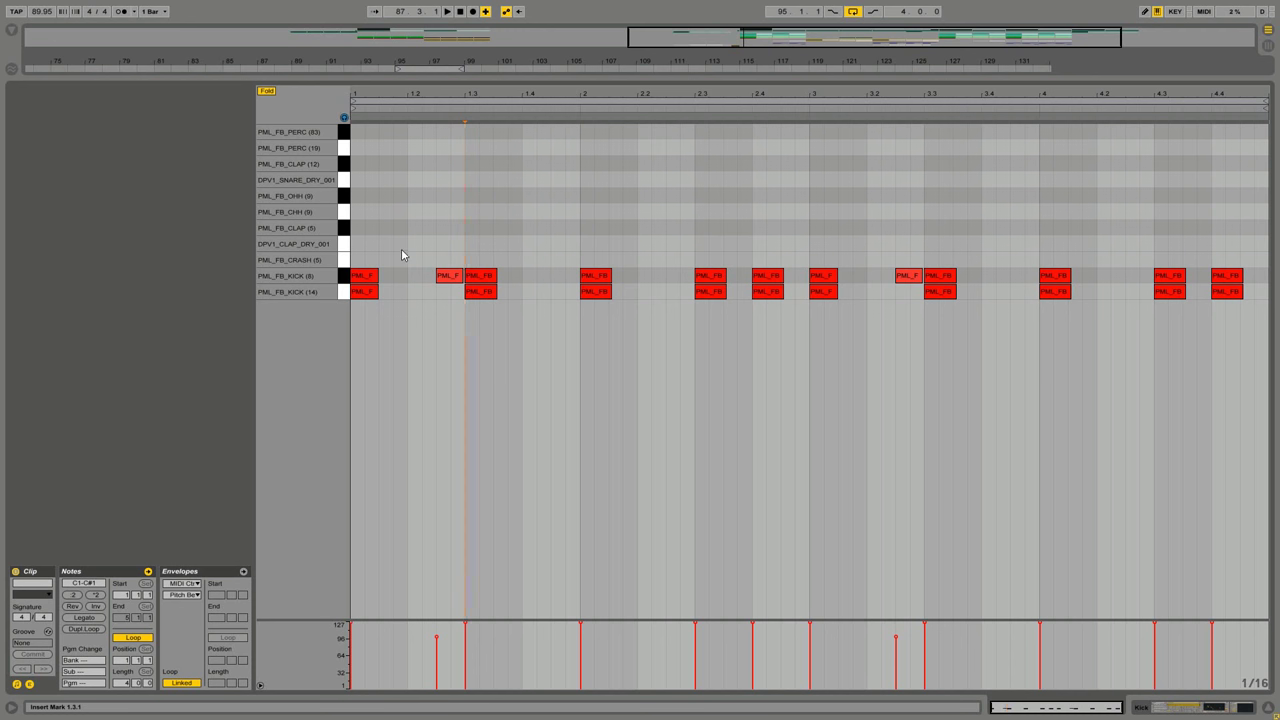
left_click_drag(404, 289, 362, 302)
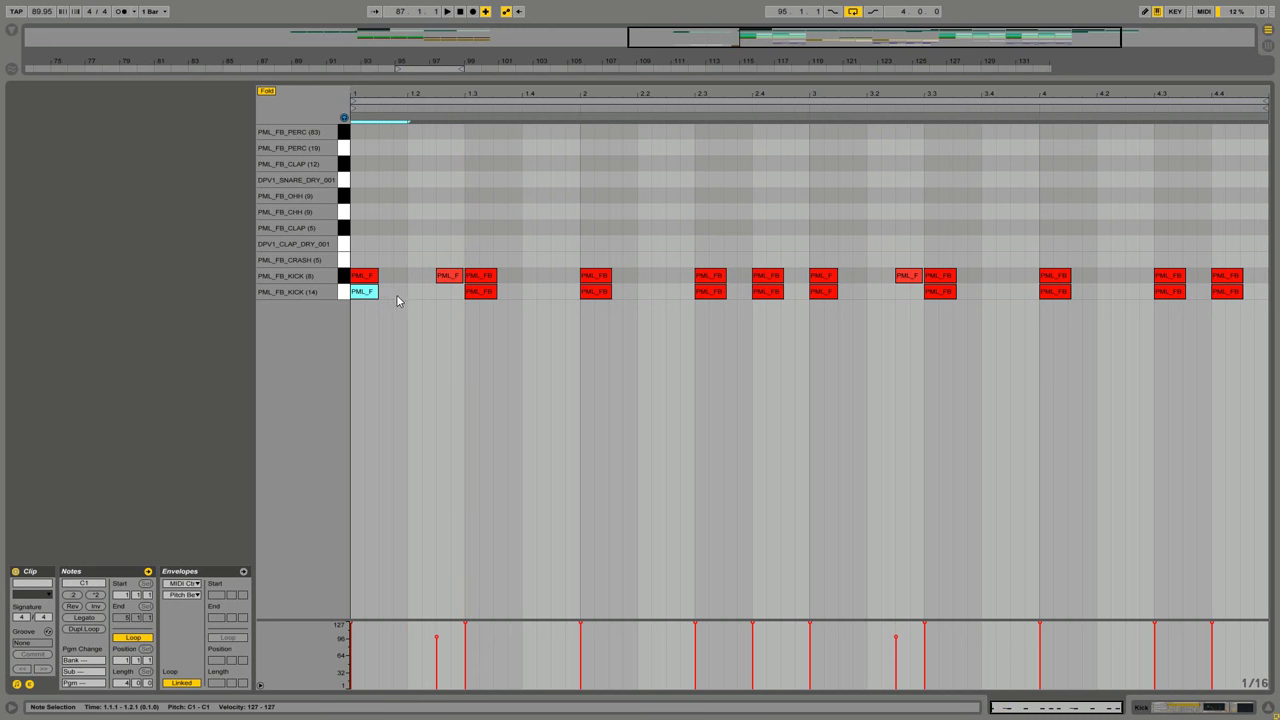
left_click(400, 297)
left_click(370, 296)
left_click(397, 293)
left_click_drag(372, 300, 394, 305)
left_click(391, 277)
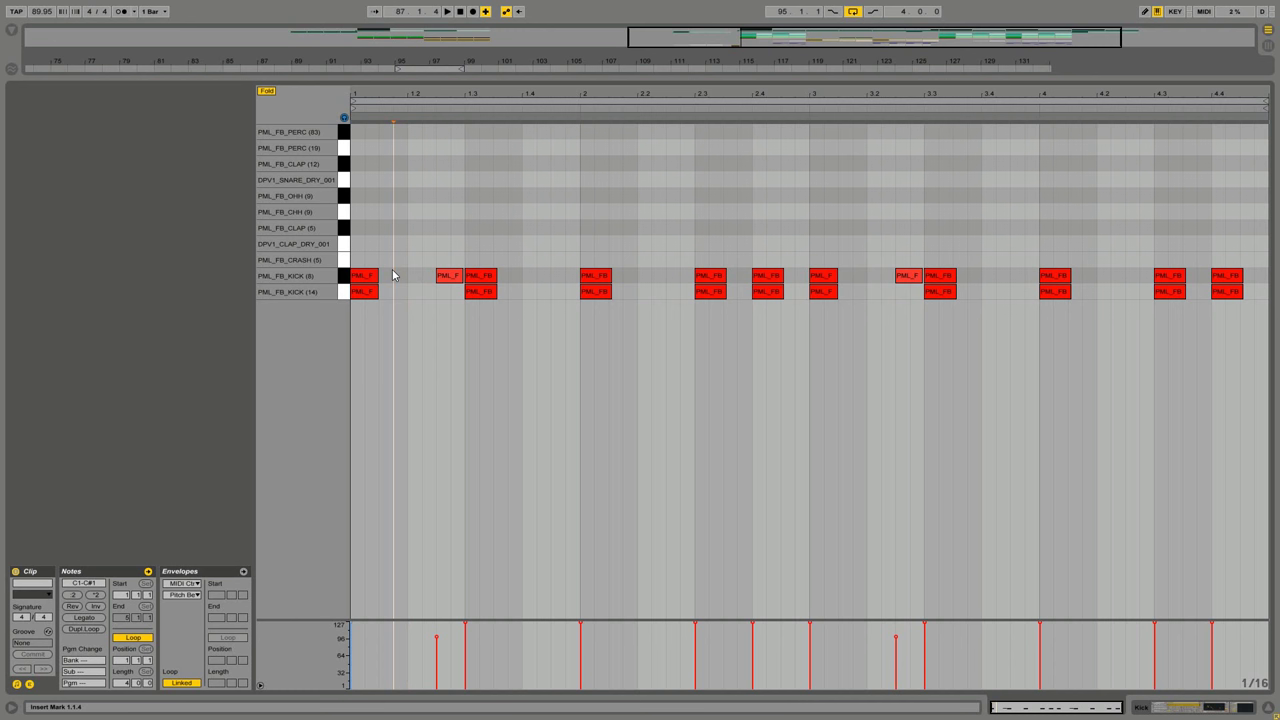
left_click_drag(395, 272, 364, 279)
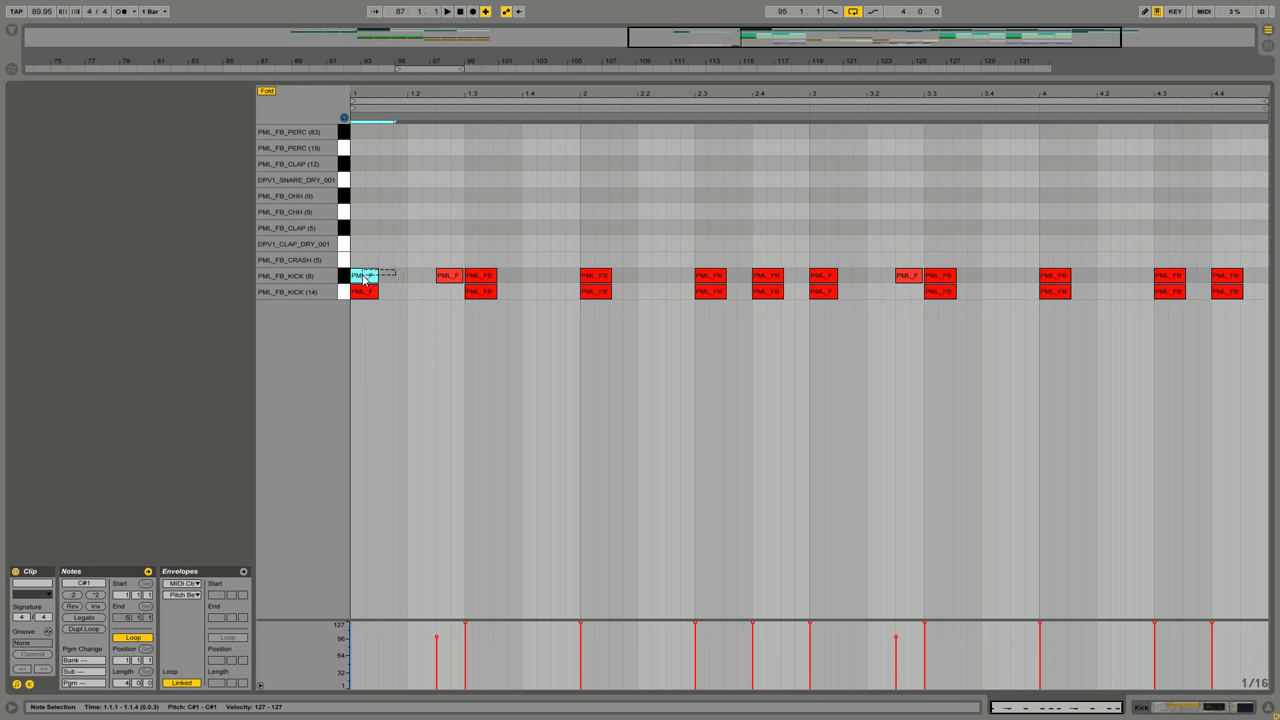
left_click(410, 235)
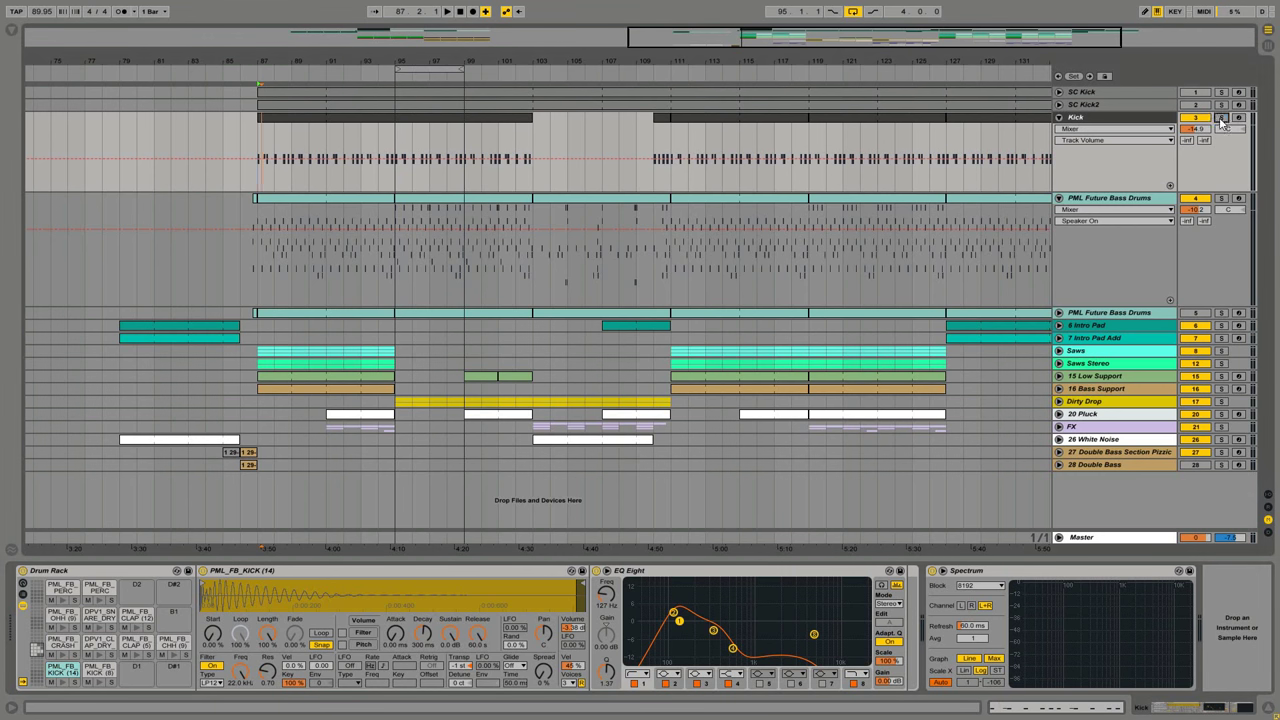
Step: Solo and play the Kick track, open its clip with the insert point at 1.3.4, then return
left_click(1221, 118)
left_click(430, 128)
key("space")
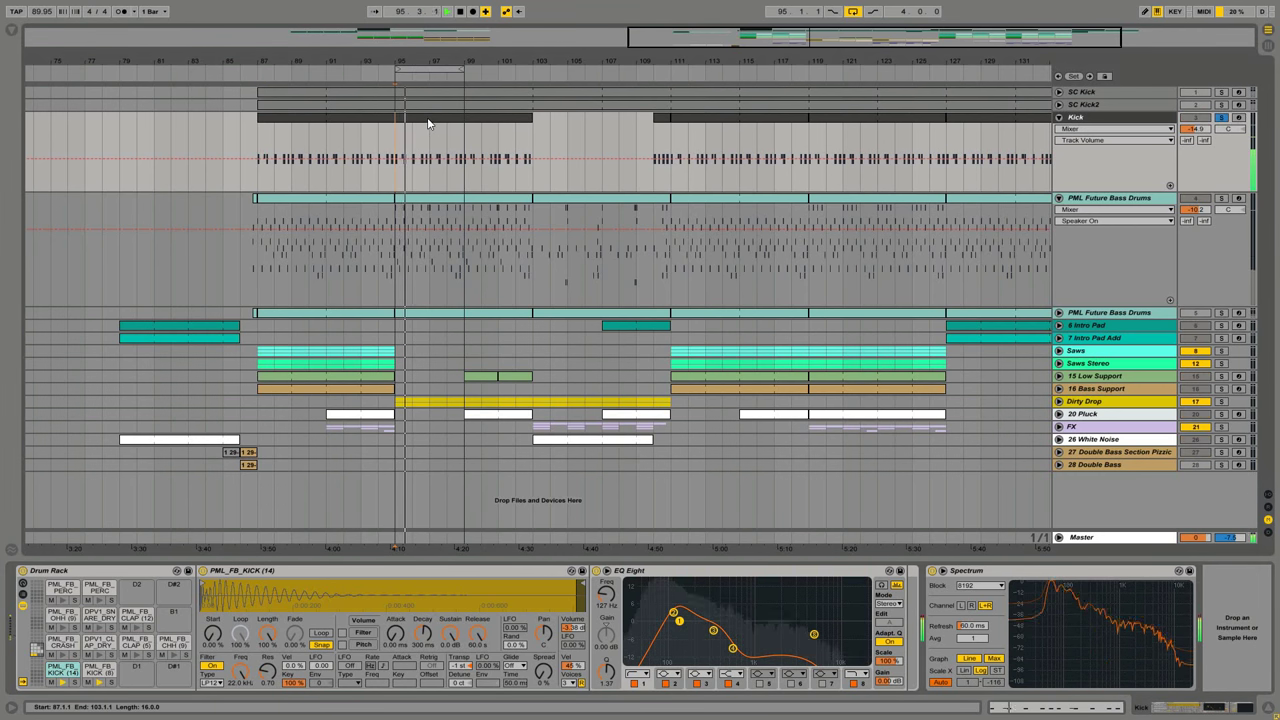
double_click(424, 127)
left_click(514, 204)
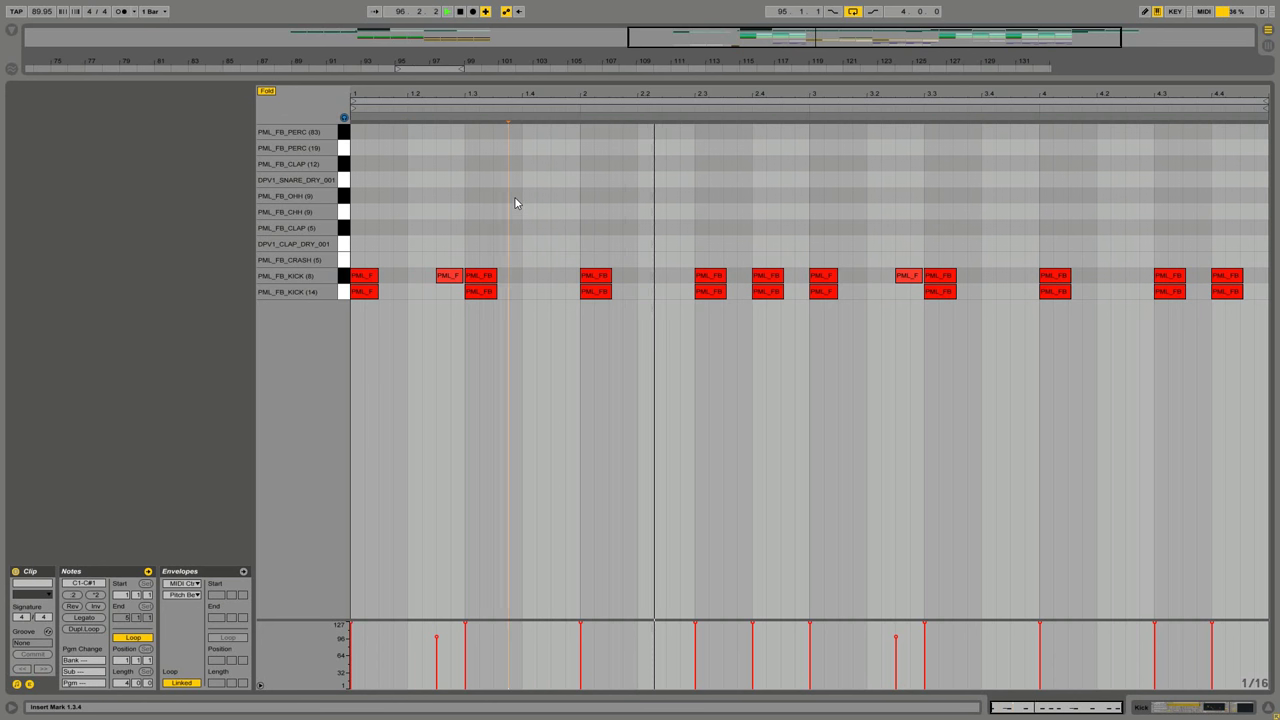
key("shift+Tab")
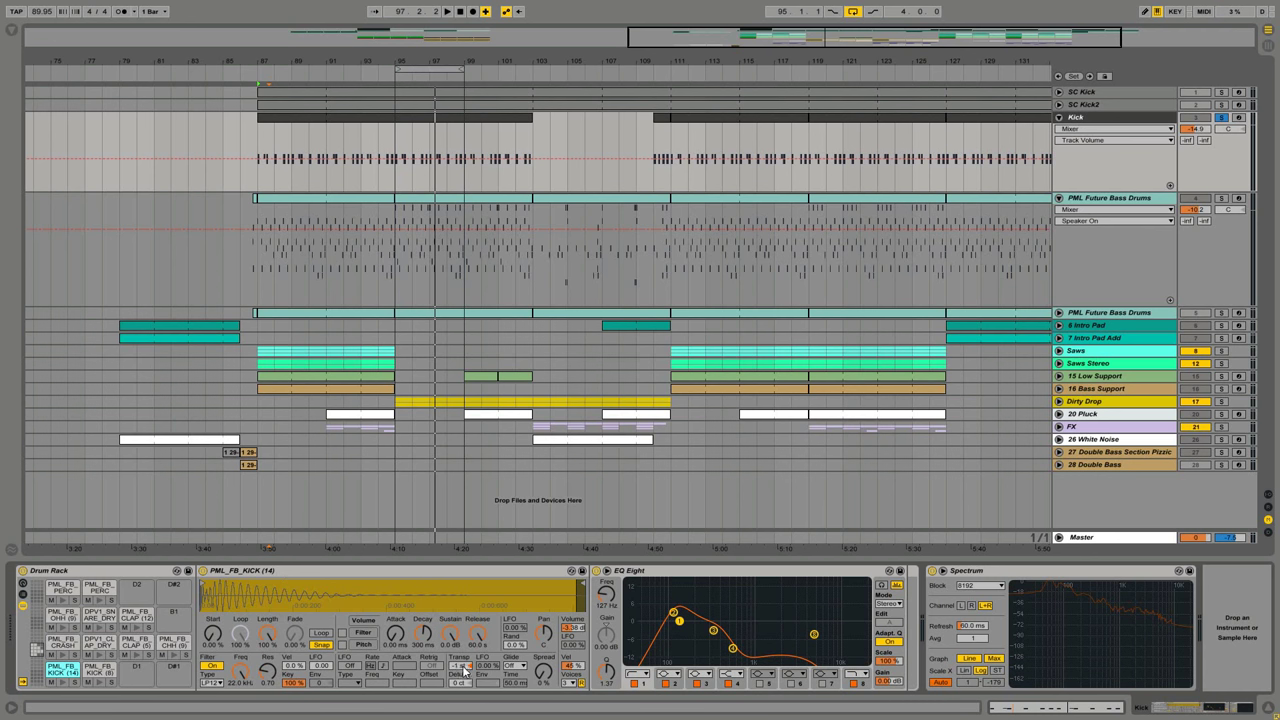
Step: Show and preview the KICK (8) layer's sample in the Drum Rack, zooming its waveform
left_click(100, 670)
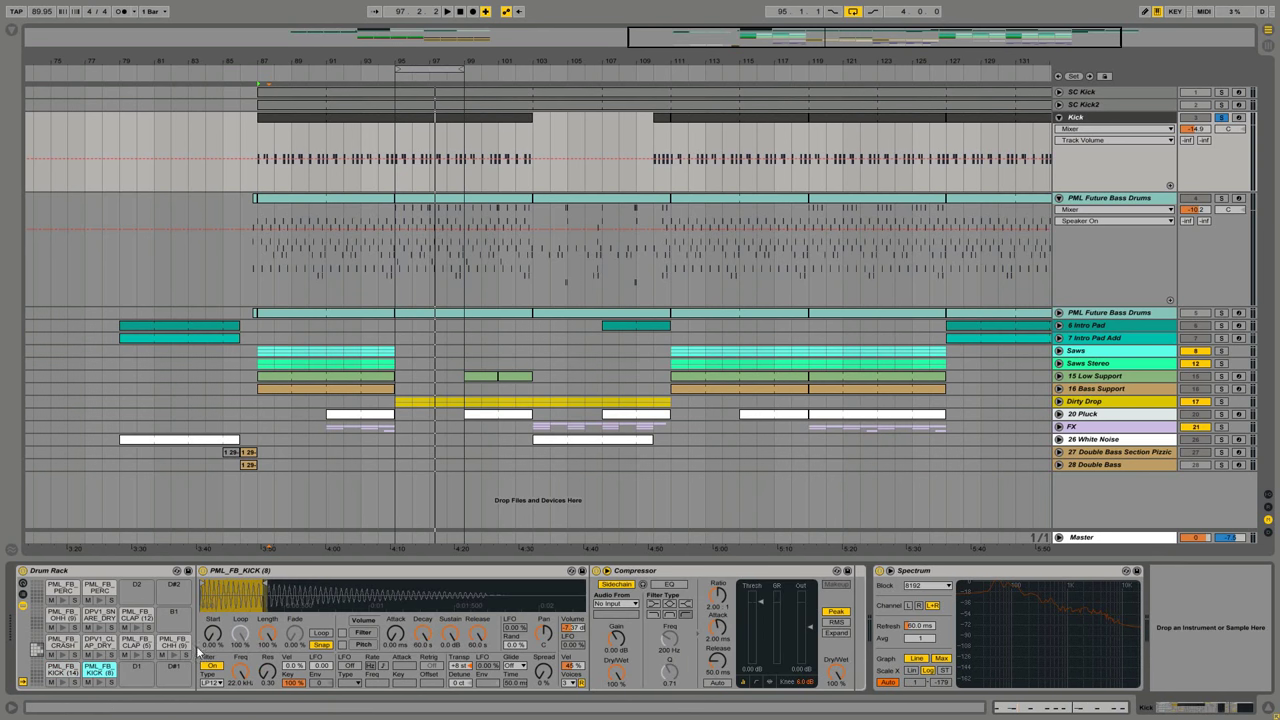
left_click(102, 682)
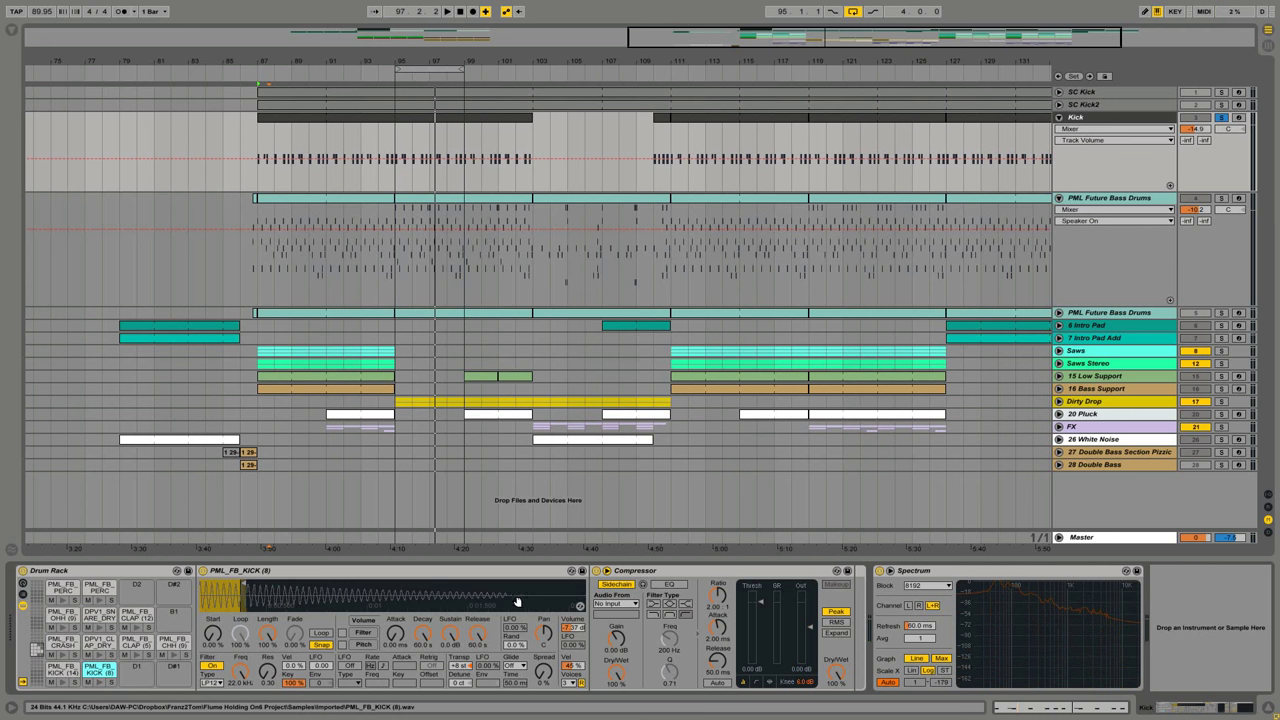
scroll(228, 600, "up", 3)
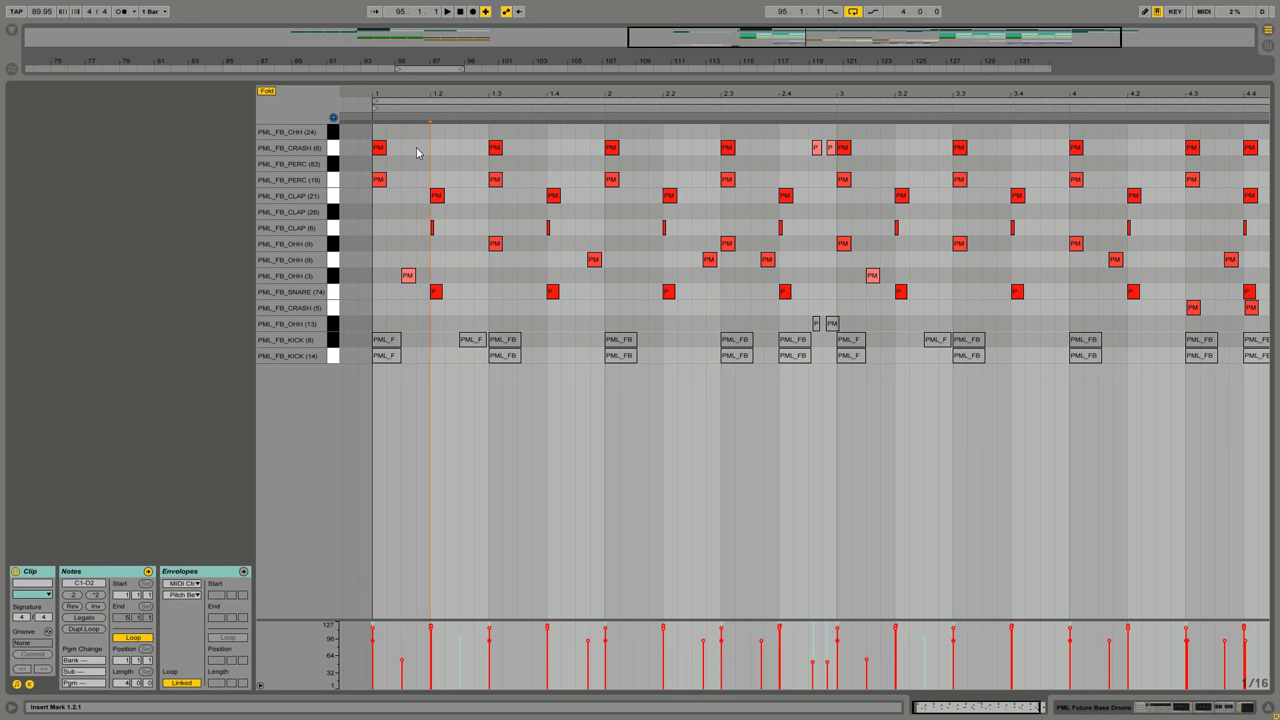
Step: Select the crash, PERC (19) and SNARE (74) beat 1.2 notes in turn in the MIDI editor
left_click_drag(417, 150, 374, 152)
left_click(436, 150)
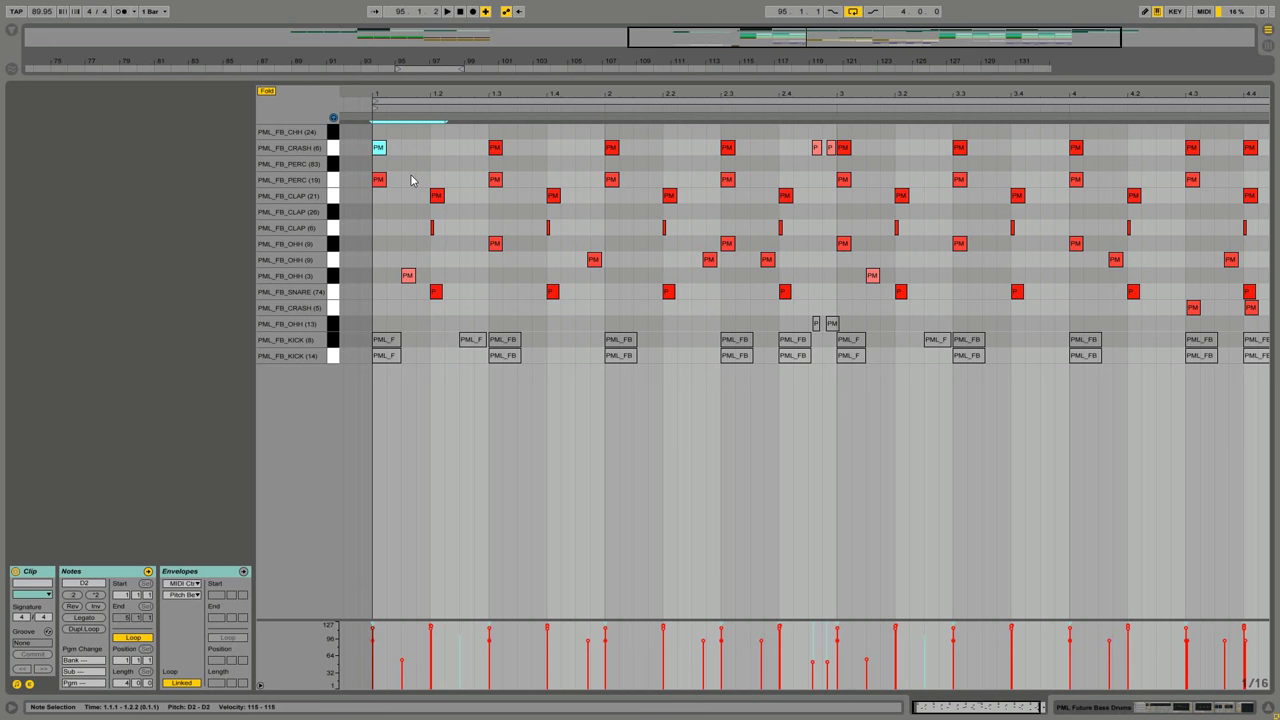
mouse_move(416, 181)
left_mouse_down()
mouse_move(376, 192)
mouse_move(404, 188)
left_mouse_up()
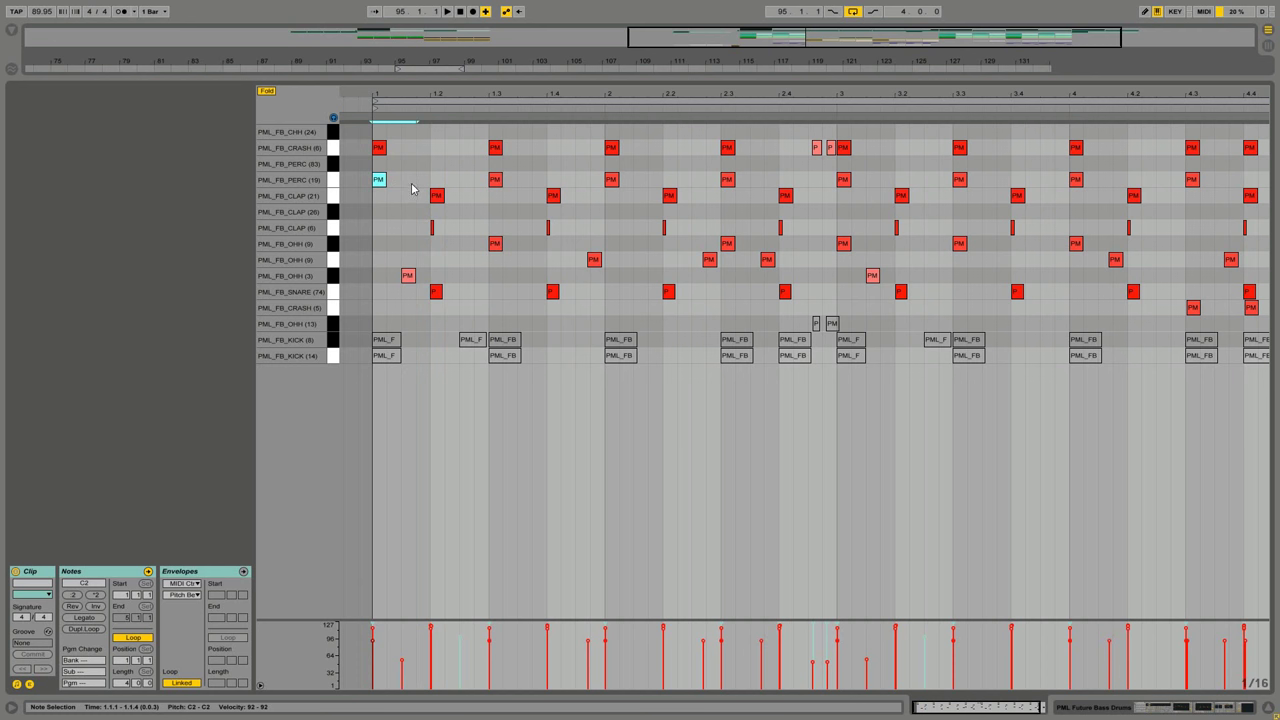
left_click_drag(430, 177, 386, 182)
left_click(385, 181)
mouse_move(460, 185)
left_mouse_down()
mouse_move(440, 205)
mouse_move(455, 225)
left_mouse_up()
left_click(466, 295)
left_click_drag(466, 295, 410, 307)
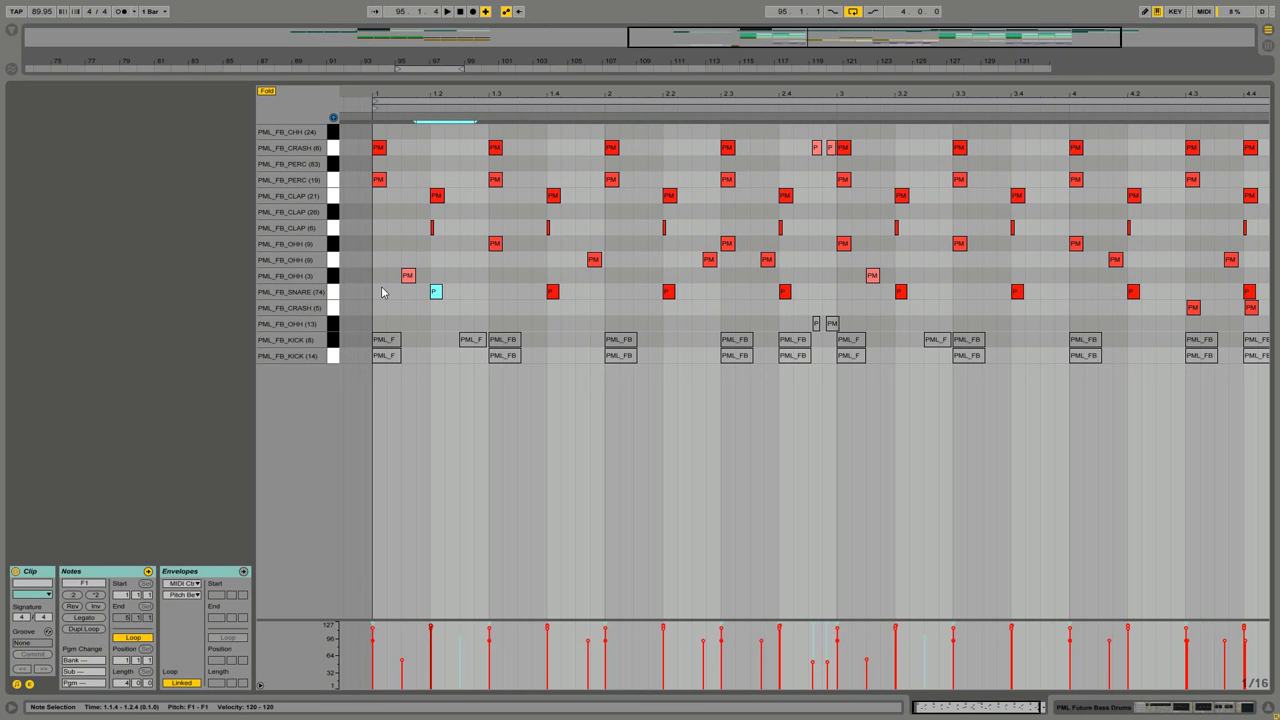
Step: Select the OHH (13) open hi-hat notes around bars 2-3 and play the drum clip
left_click_drag(808, 318, 870, 320)
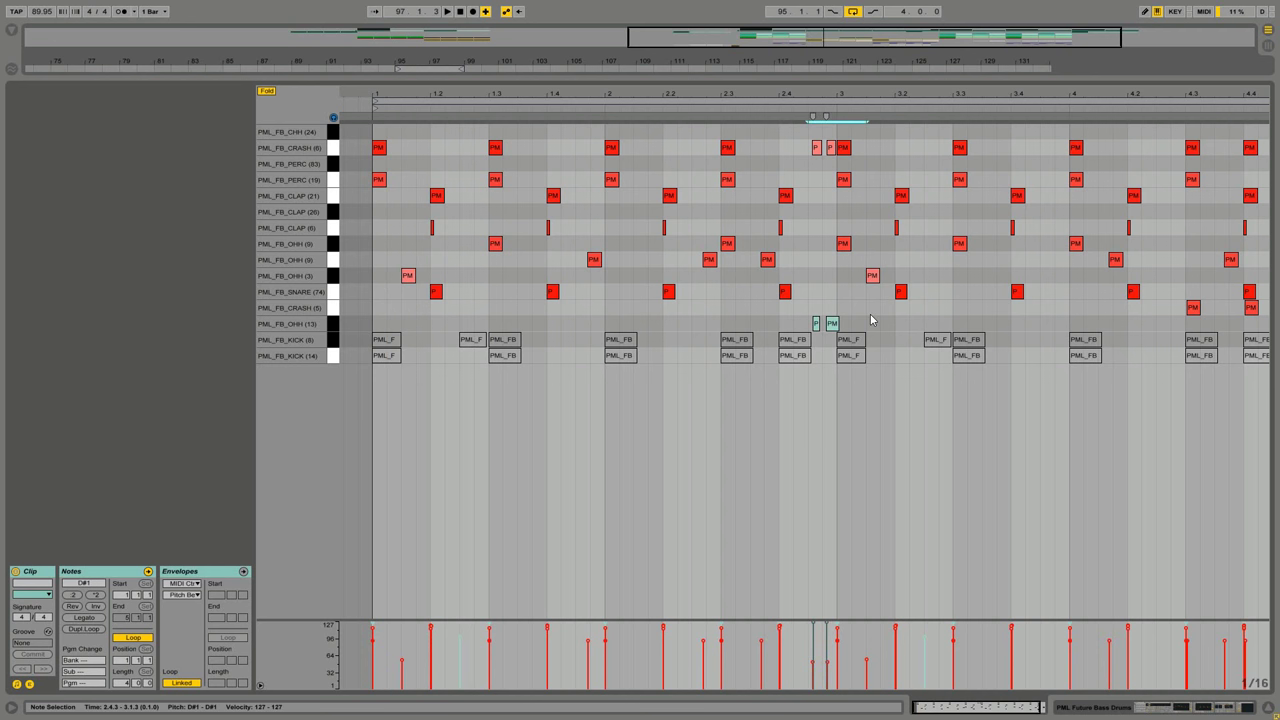
left_click(688, 338)
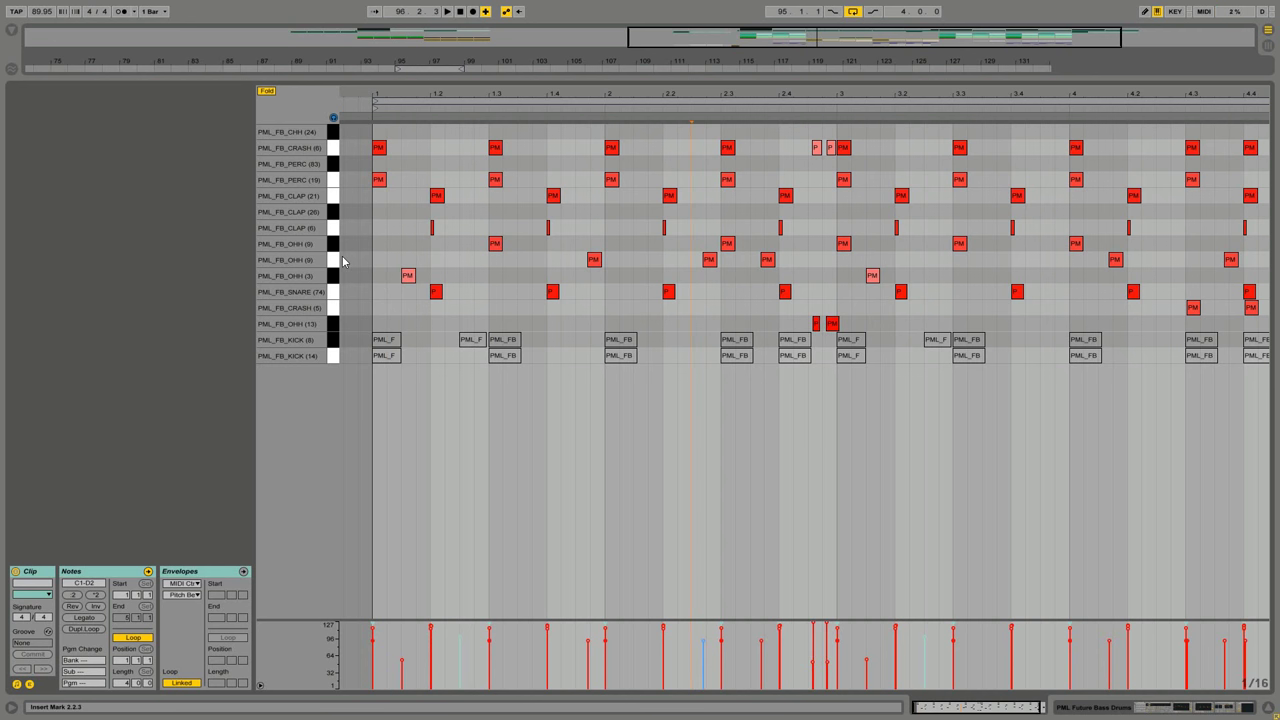
left_click_drag(558, 258, 806, 266)
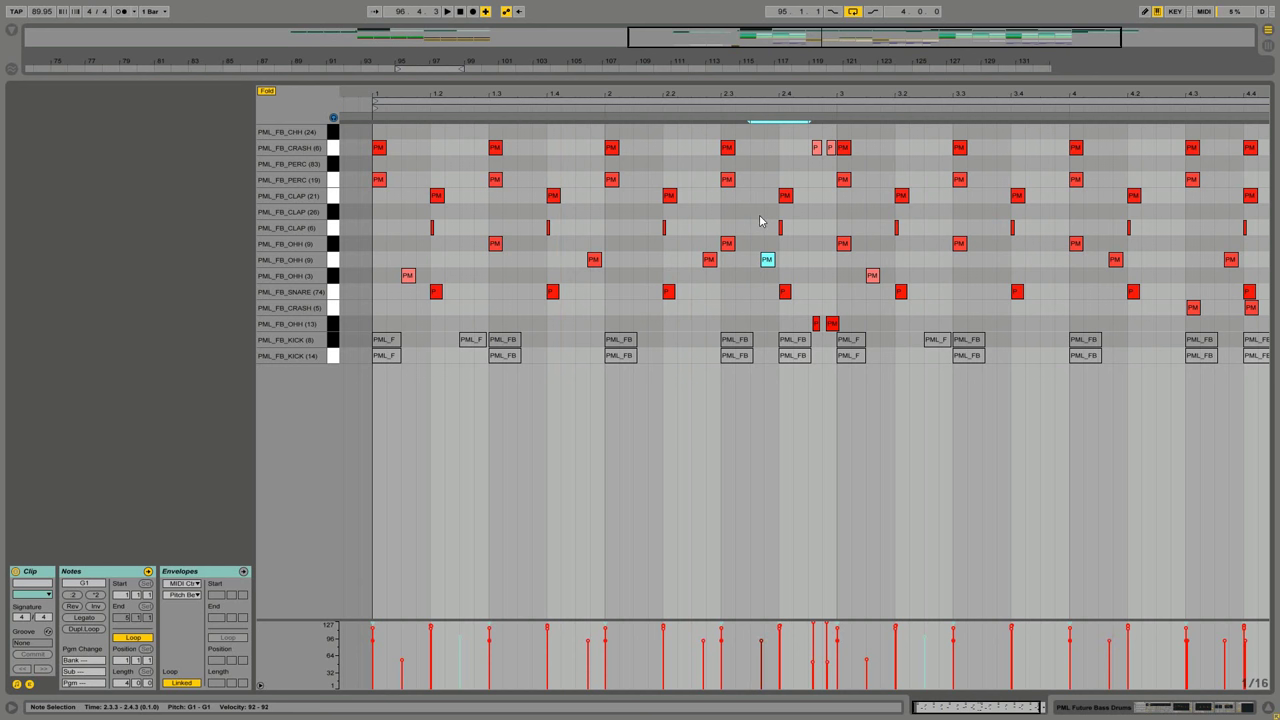
key("space")
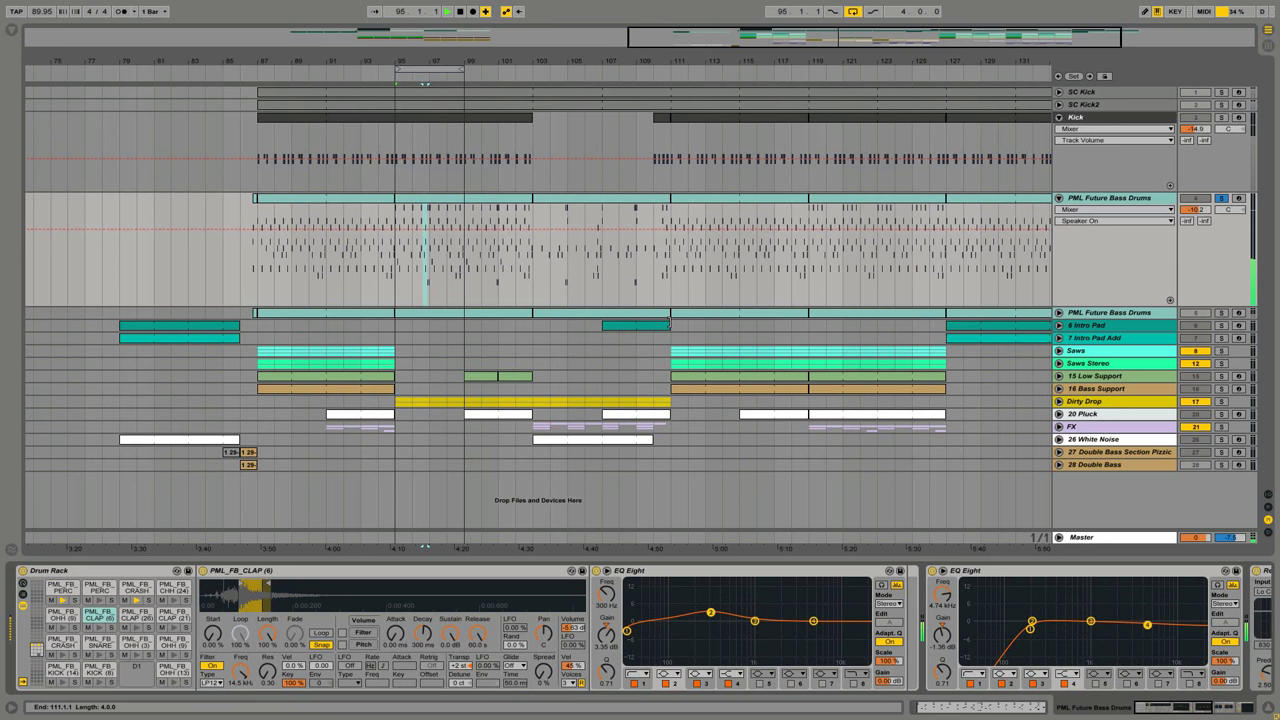
Step: Switch between the SNARE (74), CLAP (21) and CLAP (6) layers in the Drum Rack
left_click(106, 646)
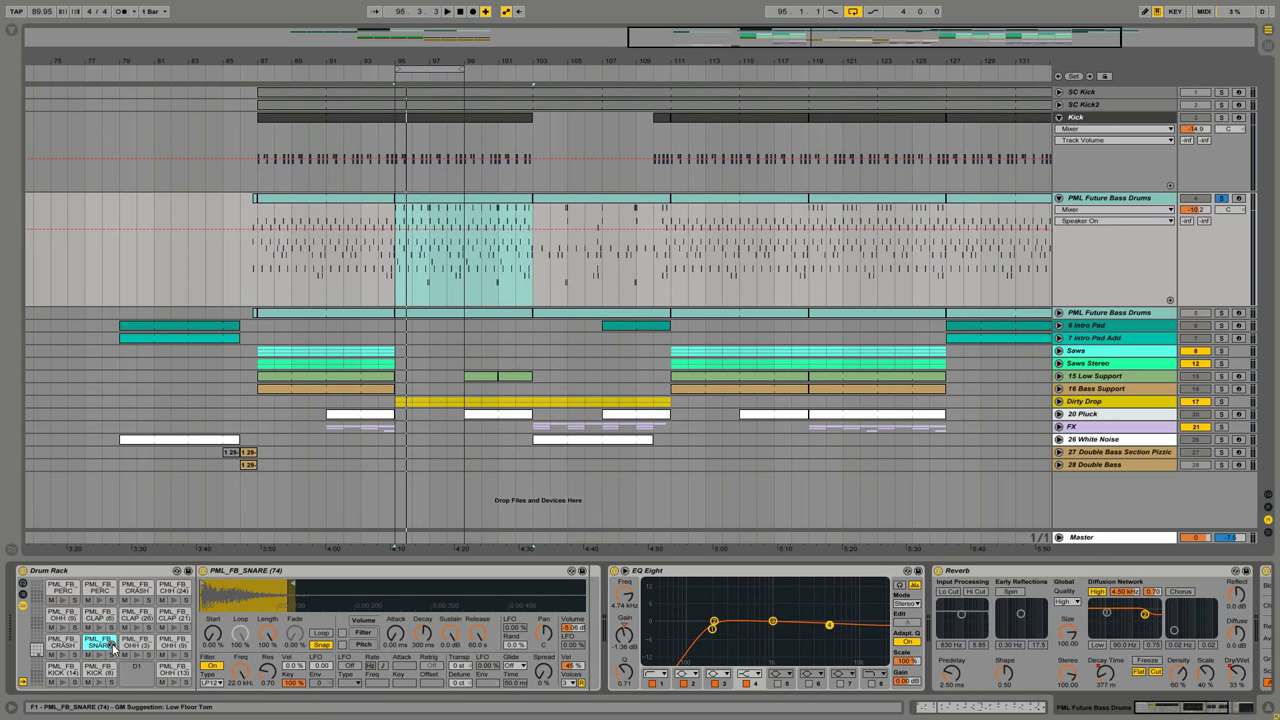
left_click(100, 620)
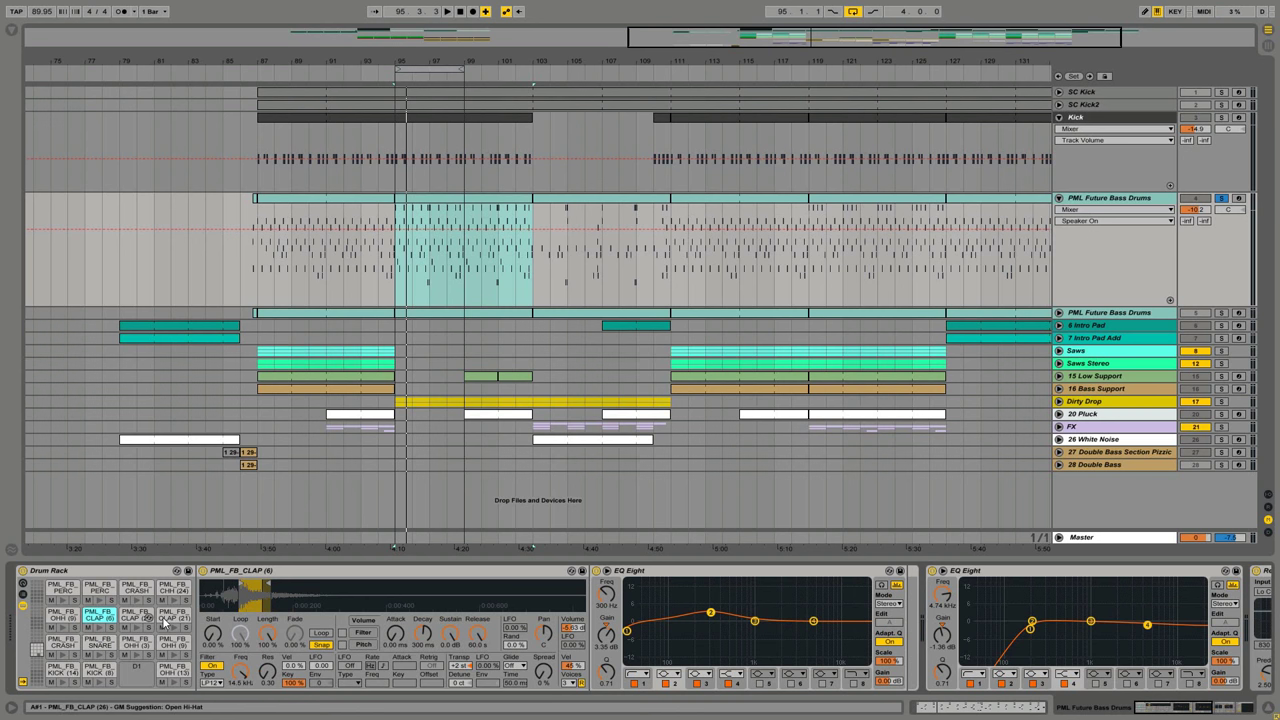
left_click(175, 620)
left_click(99, 638)
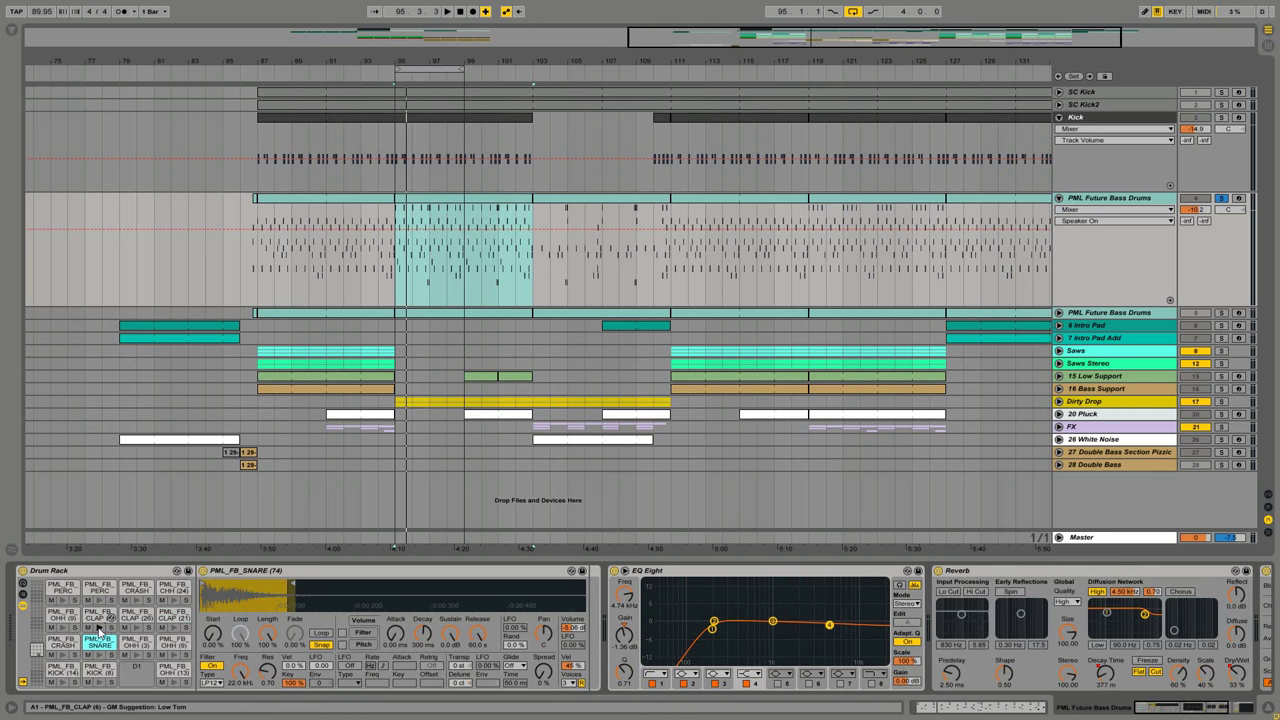
left_click(174, 618)
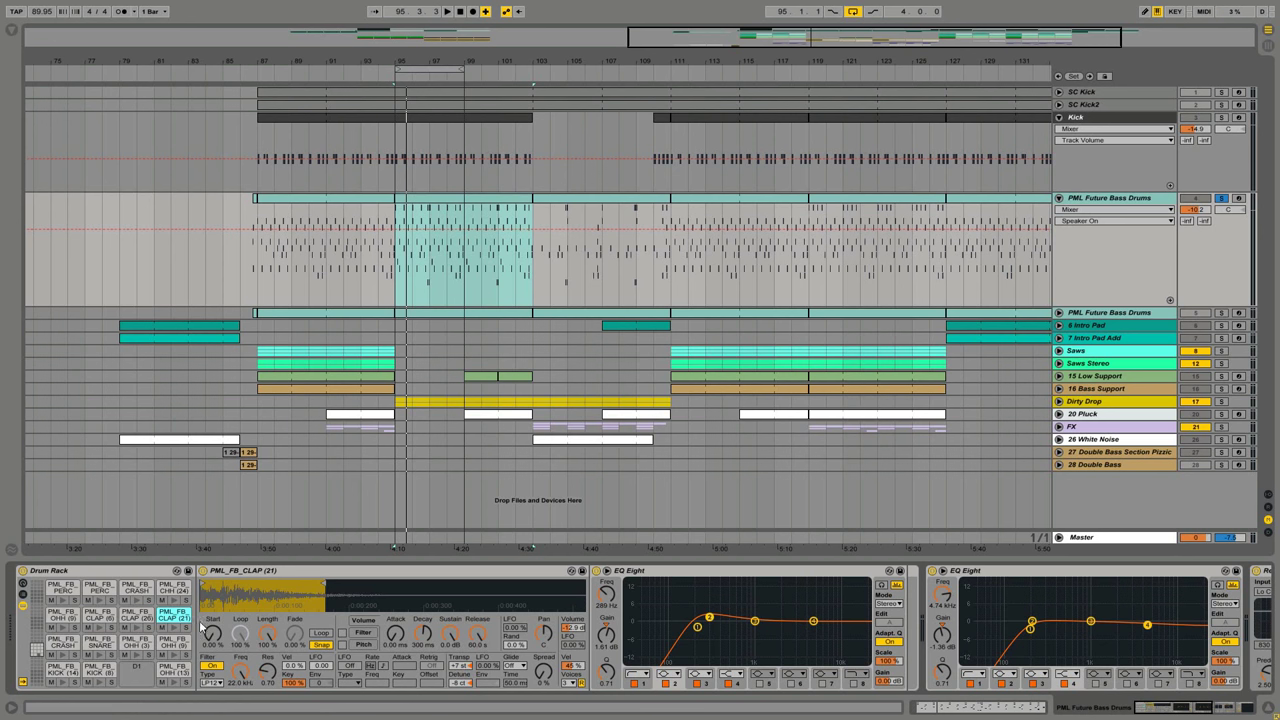
left_click(98, 617)
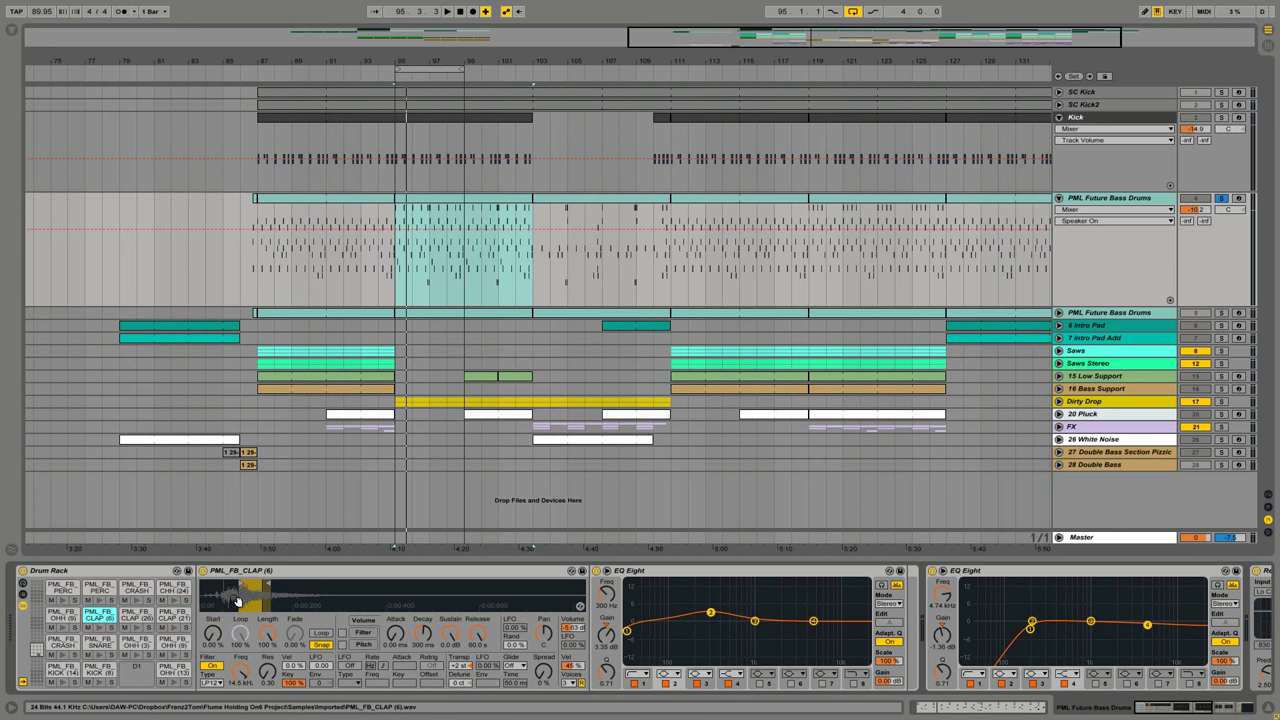
left_click(99, 643)
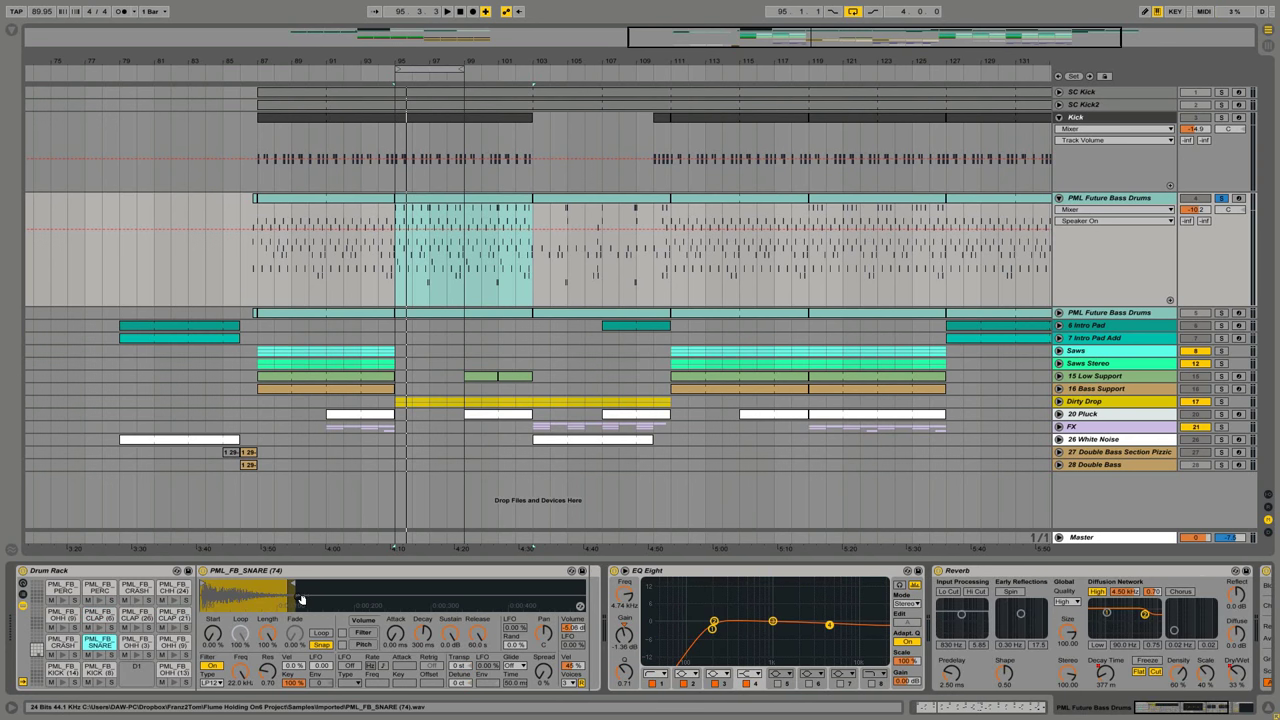
Step: Select and unfold the second PML Future Bass Drums track, showing the CLAP (21) layer
left_click(1110, 199)
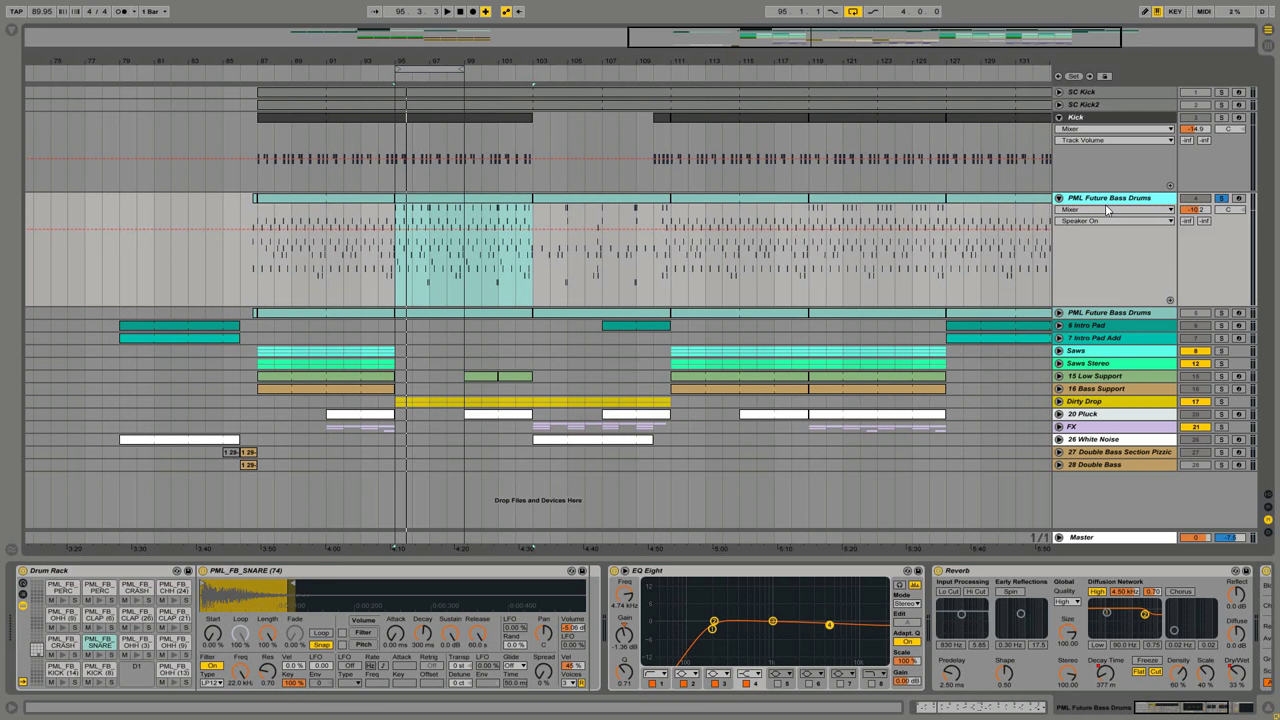
left_click(1114, 316)
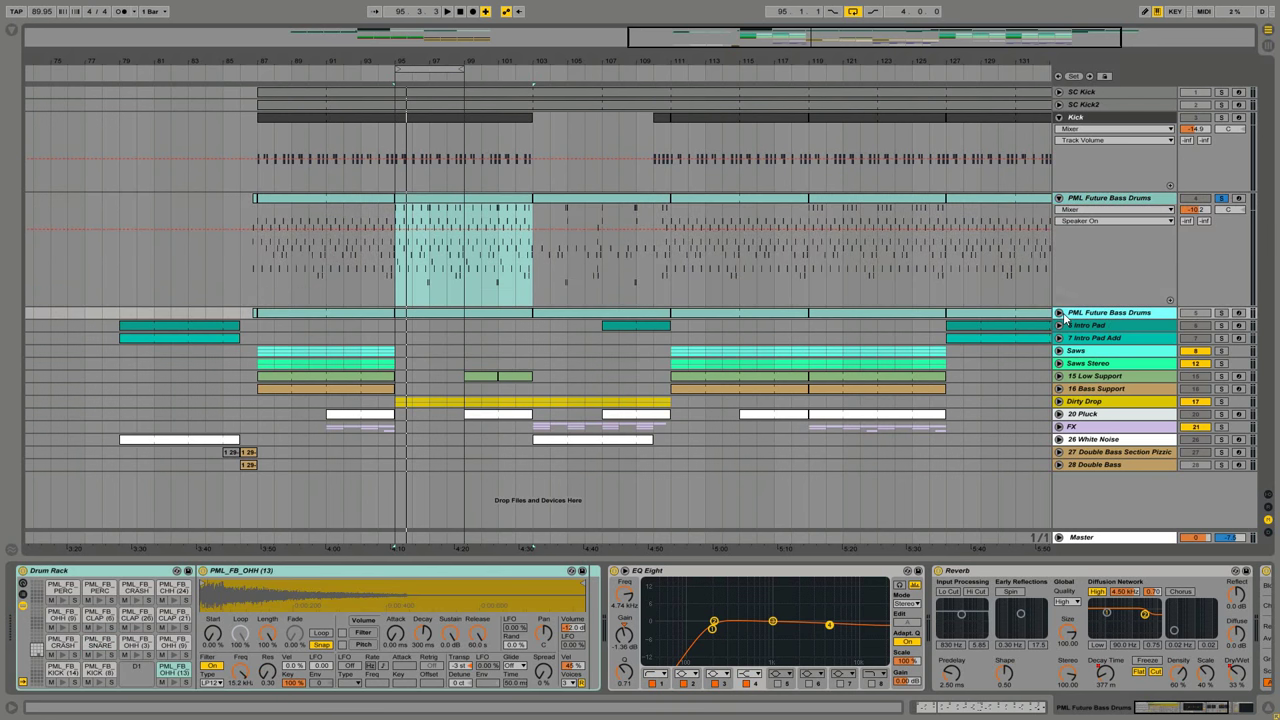
left_click(1060, 313)
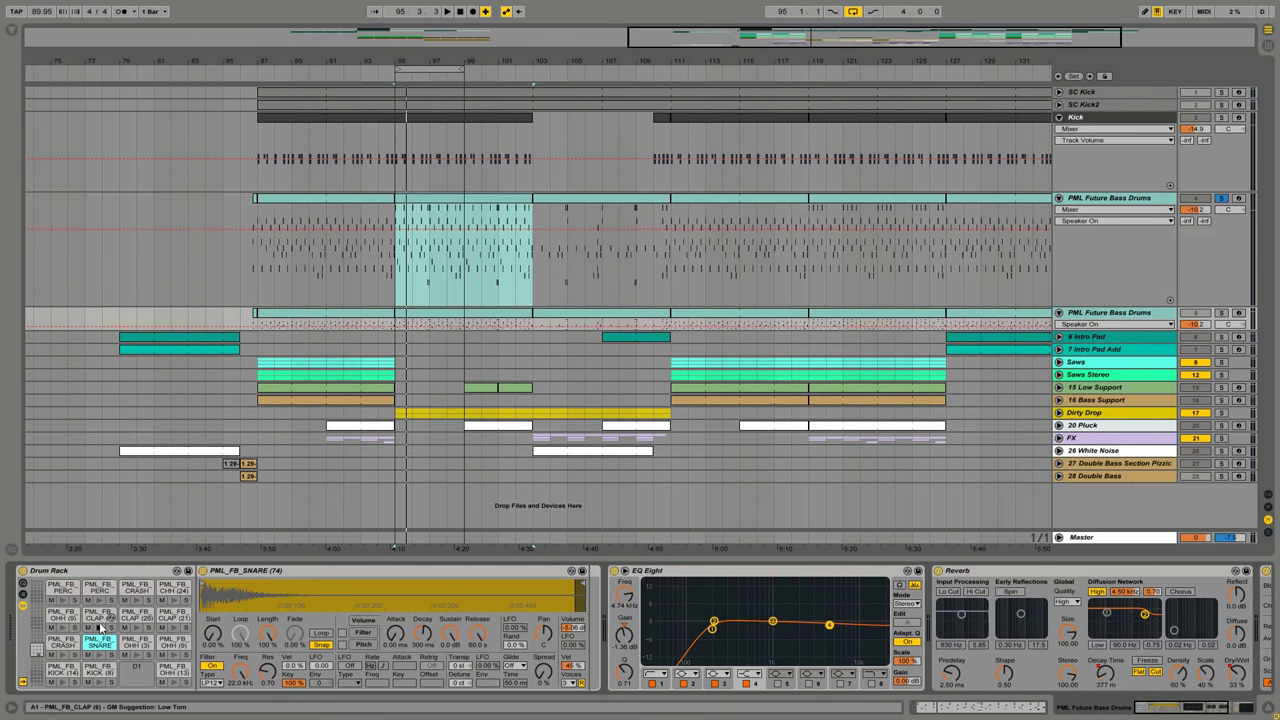
left_click(172, 616)
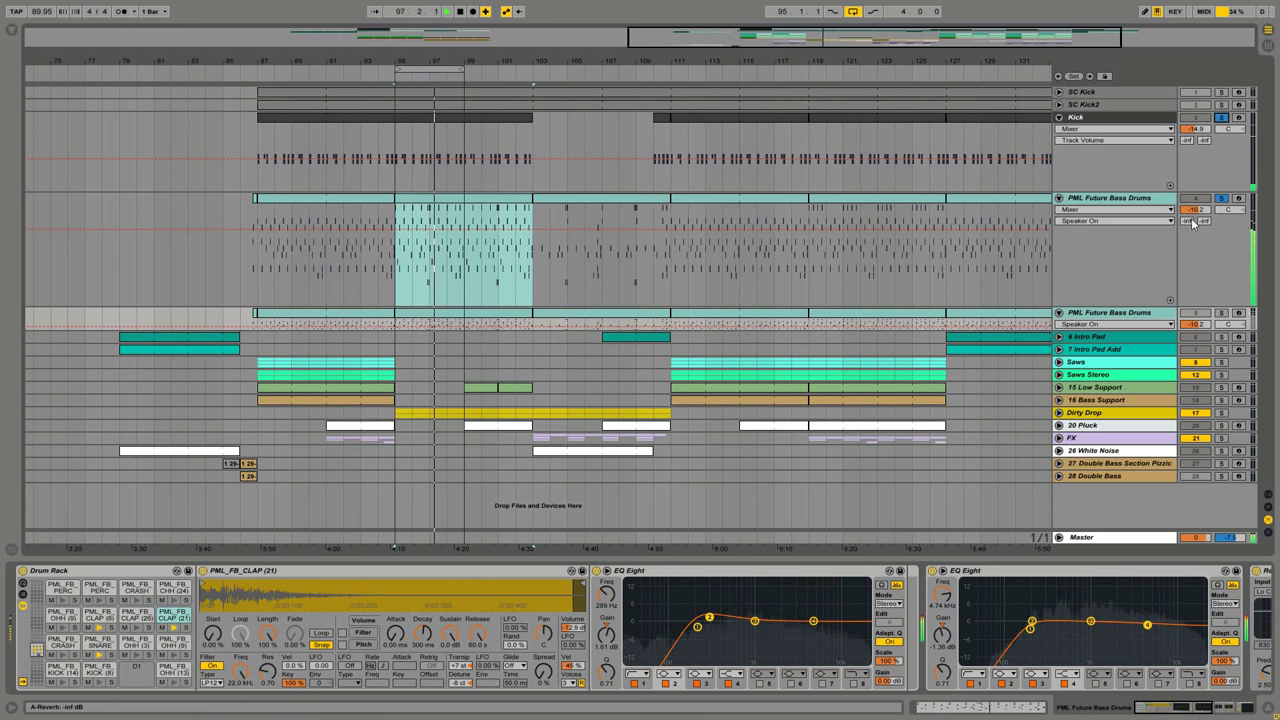
Step: Solo the drum track, replay it from bar 95, re-enable track 4, and show SNARE (74)
left_click(1221, 199)
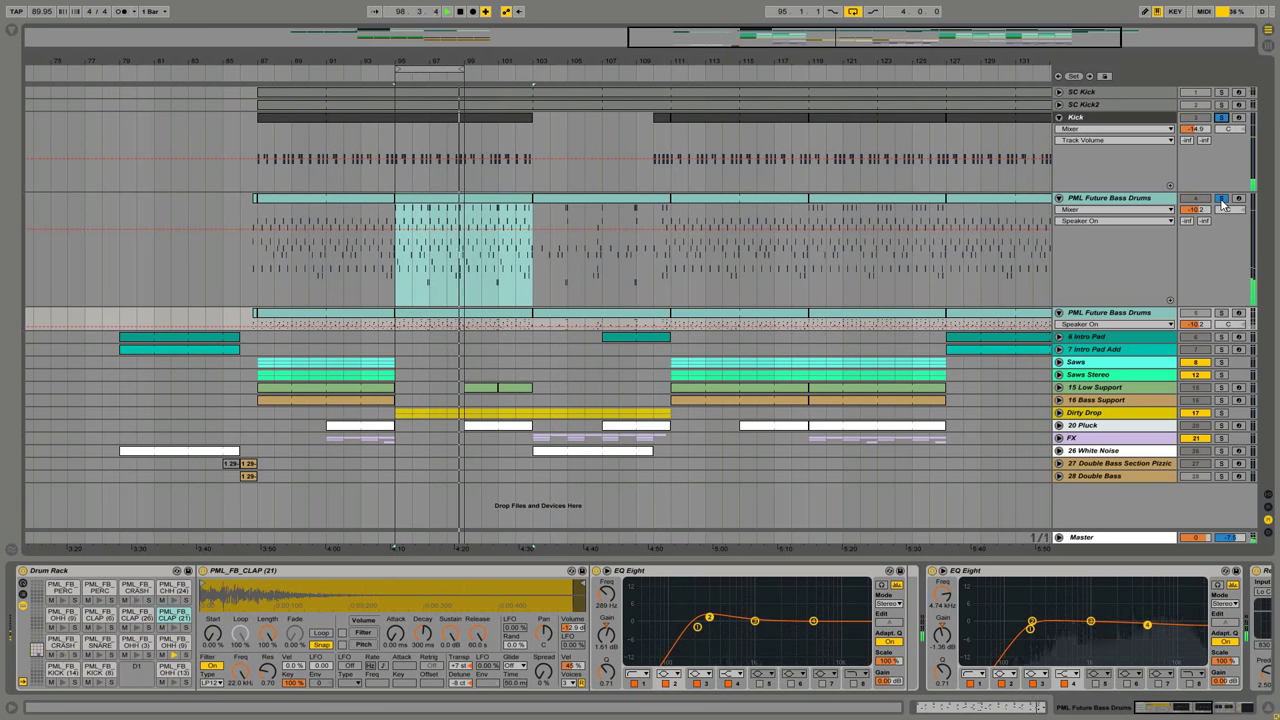
left_click(392, 300)
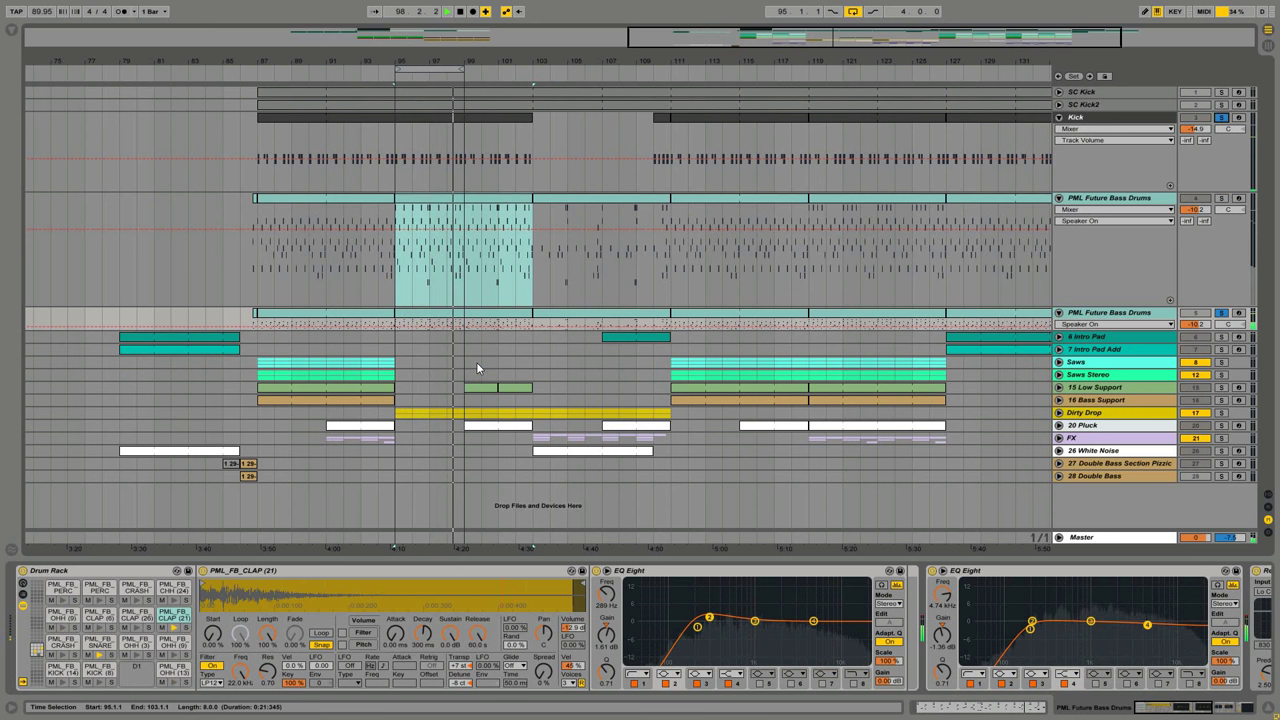
key("space")
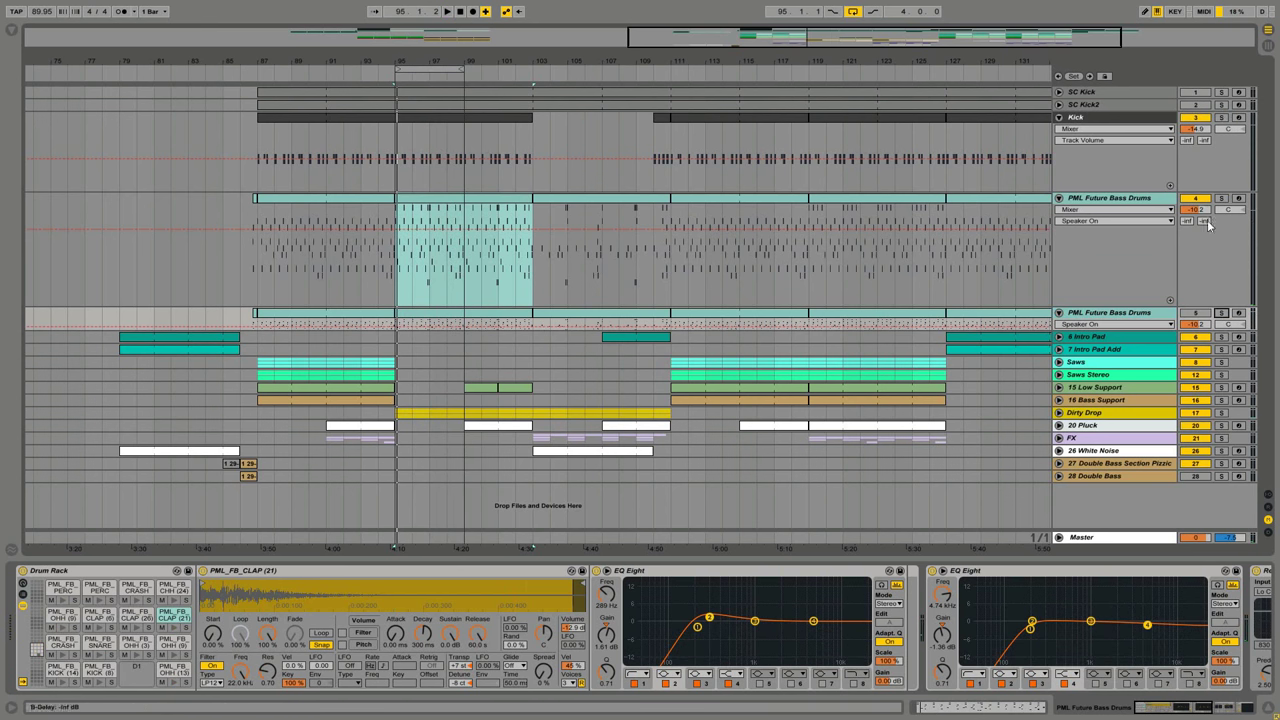
key("space")
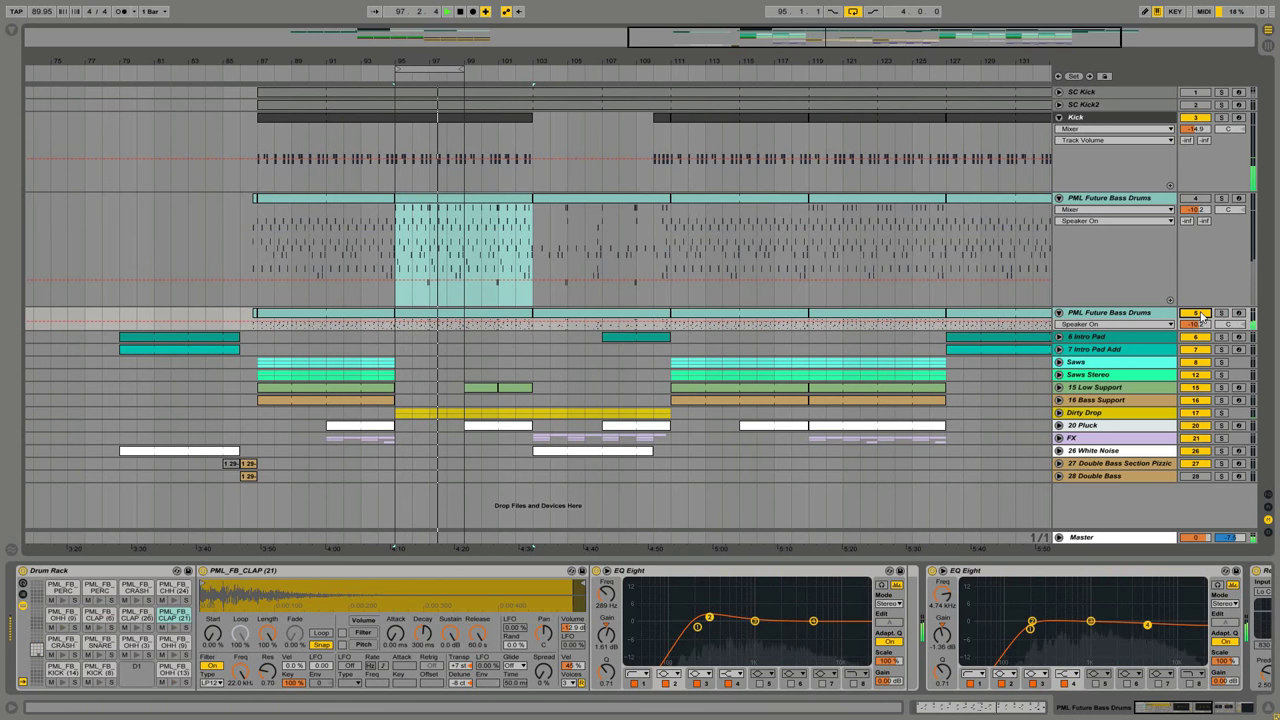
left_click(1195, 198)
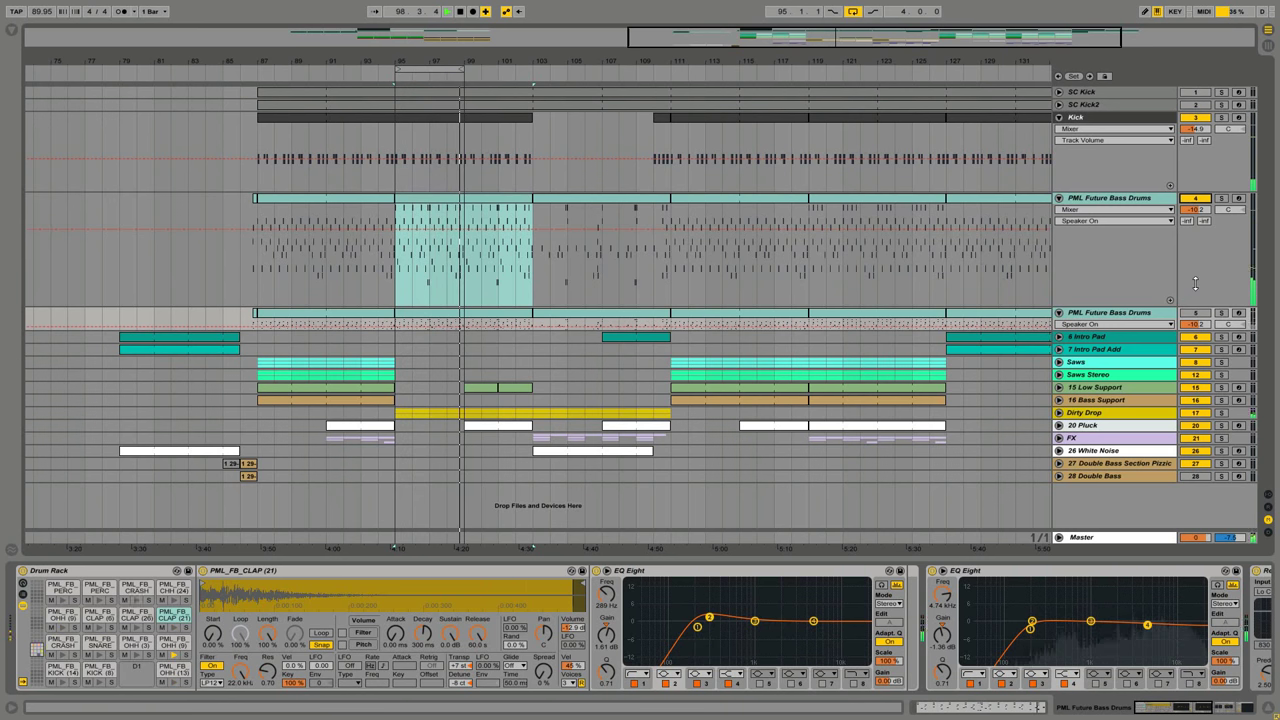
left_click(99, 641)
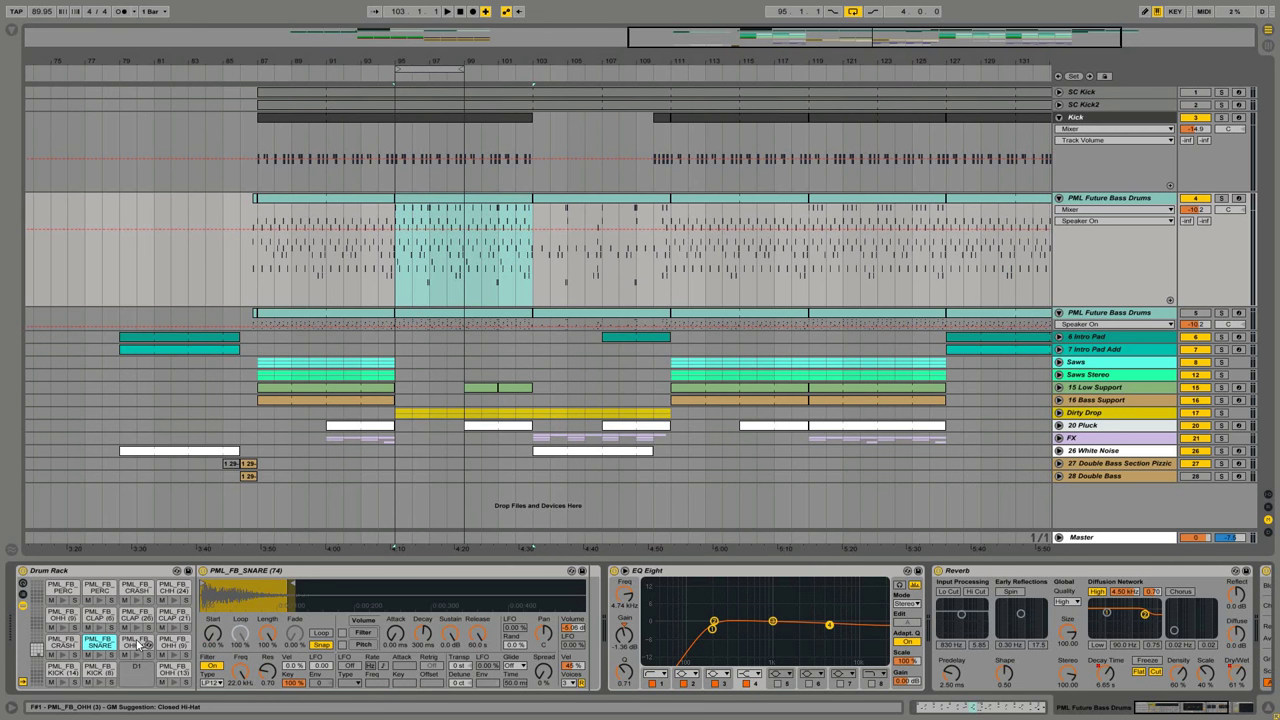
Step: Show the OHH, CLAP (6), CLAP (26), CRASH (5), CHH (24), CRASH (6) and PERC (83) layers in turn
left_click(72, 617)
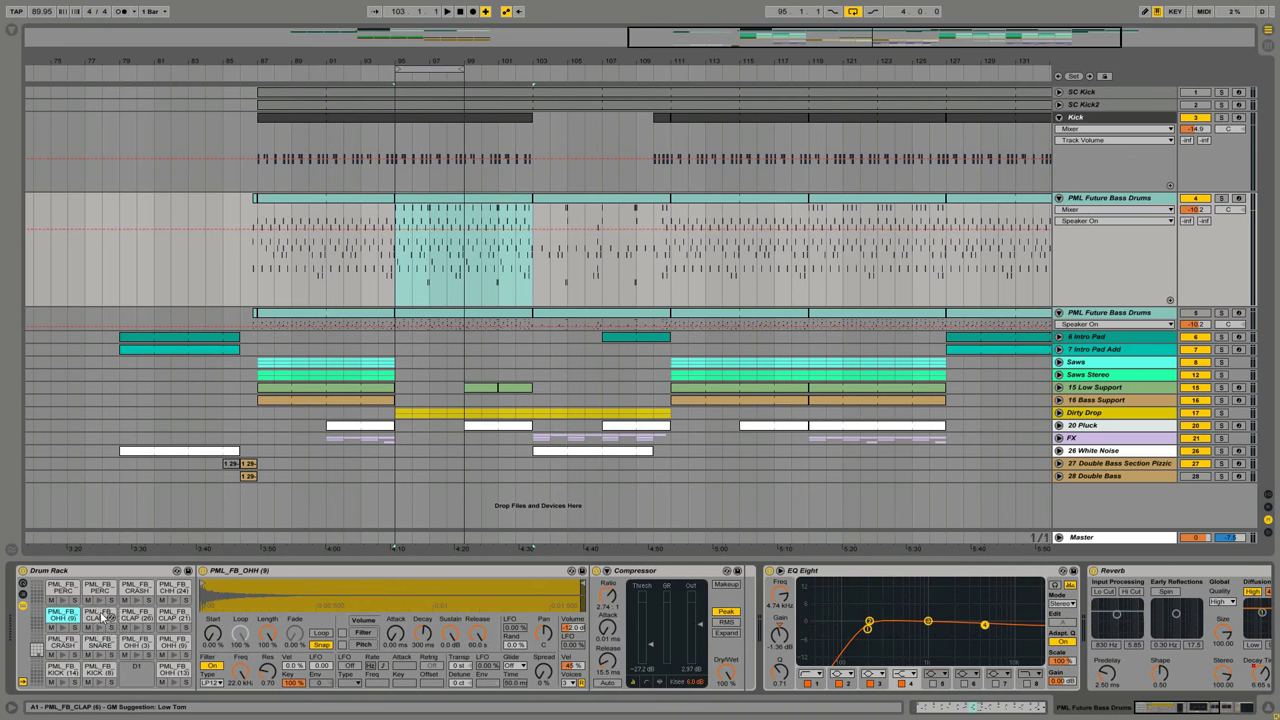
left_click(100, 617)
left_click(137, 617)
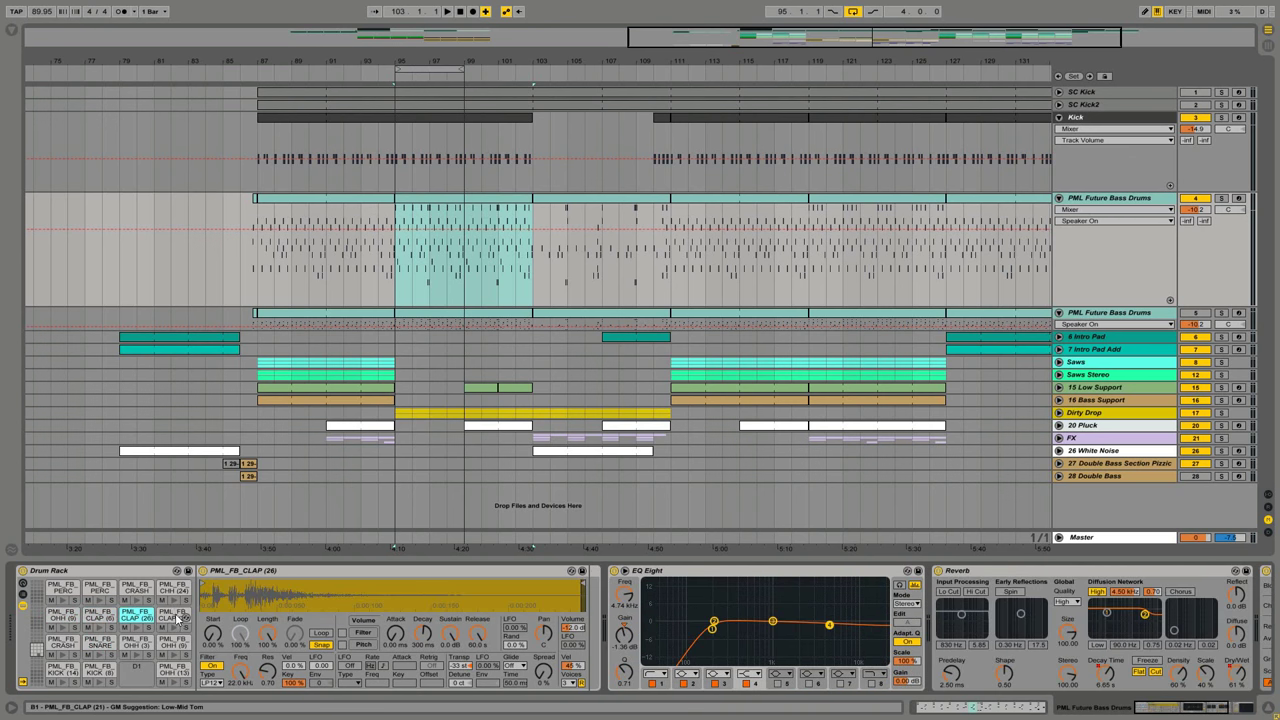
left_click(175, 619)
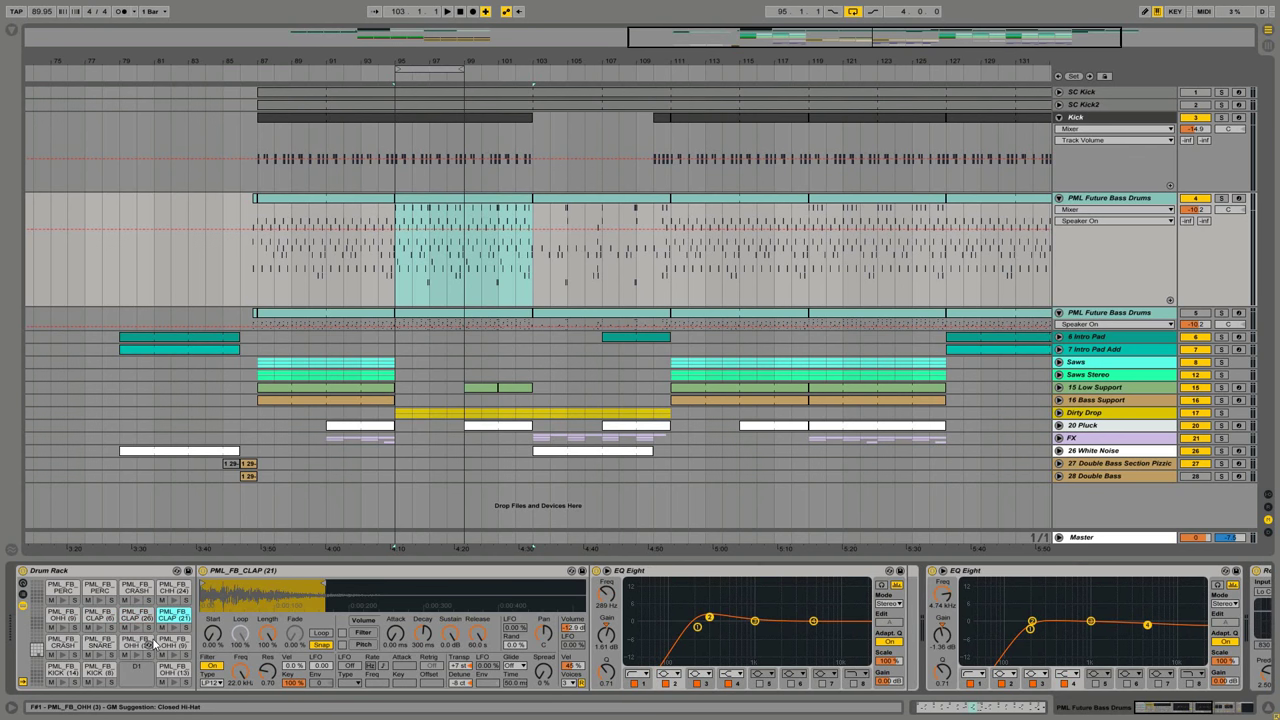
left_click(140, 642)
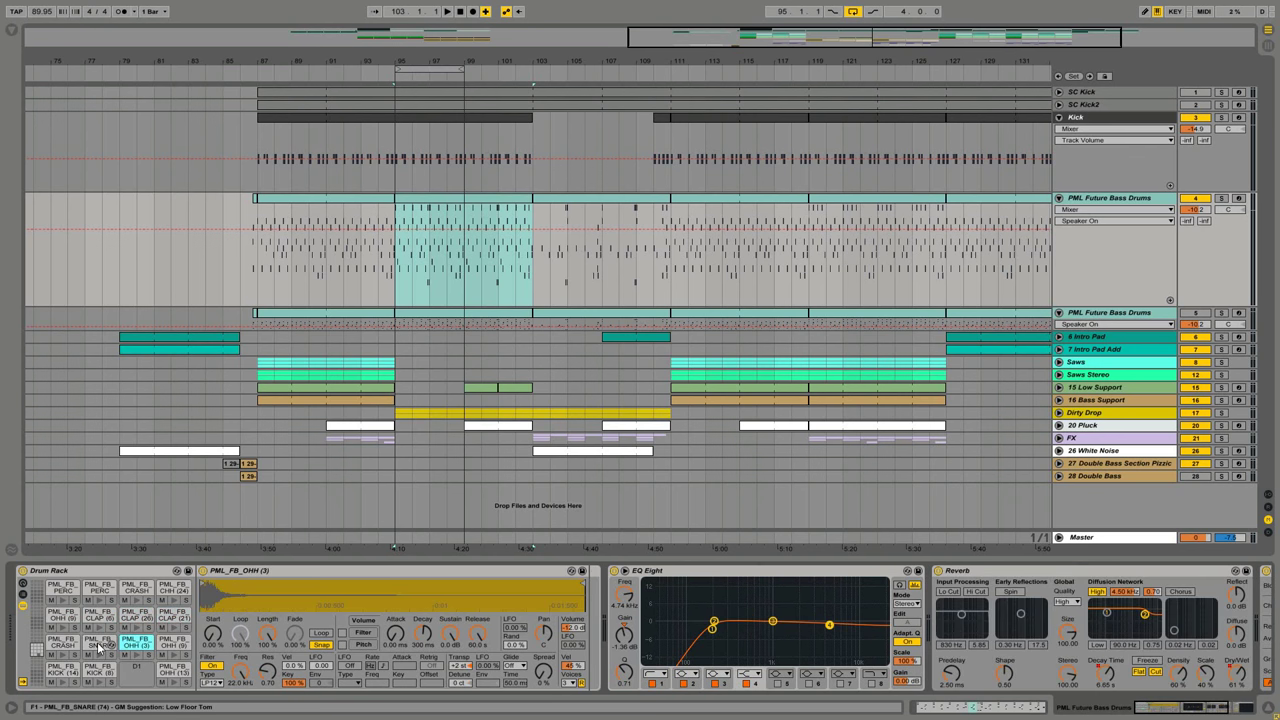
left_click(62, 642)
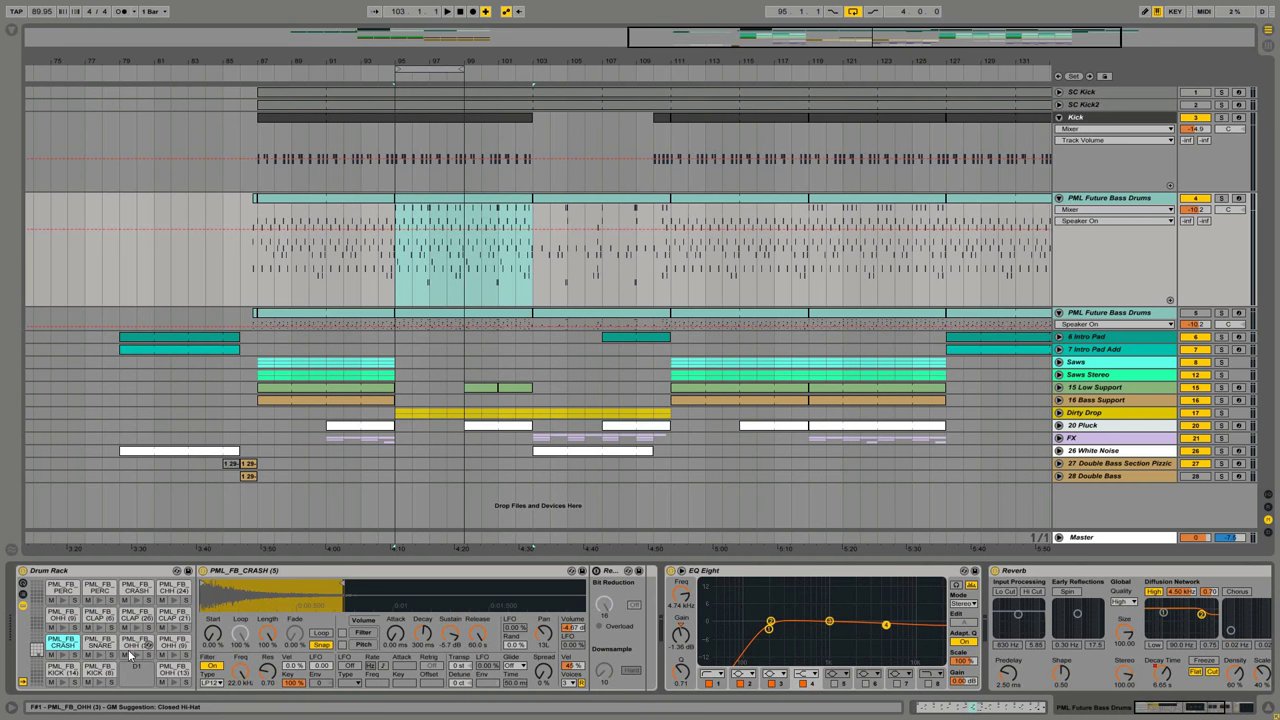
left_click(175, 673)
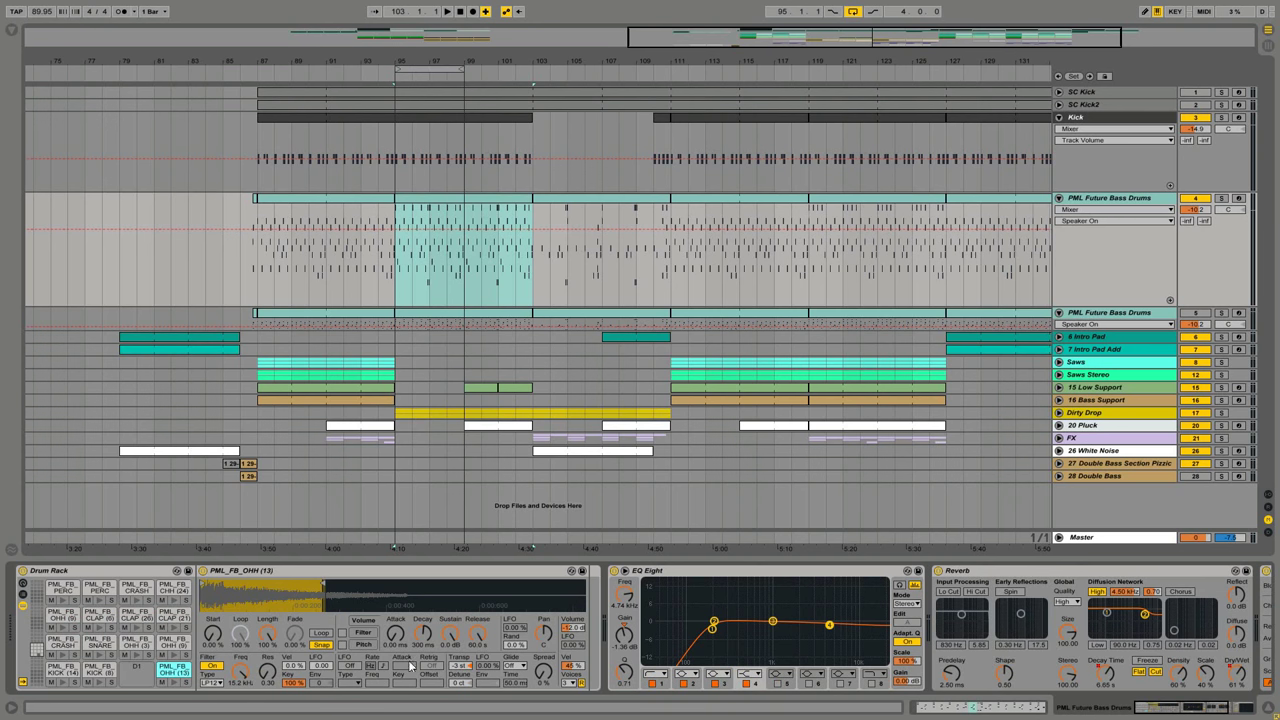
left_click(174, 590)
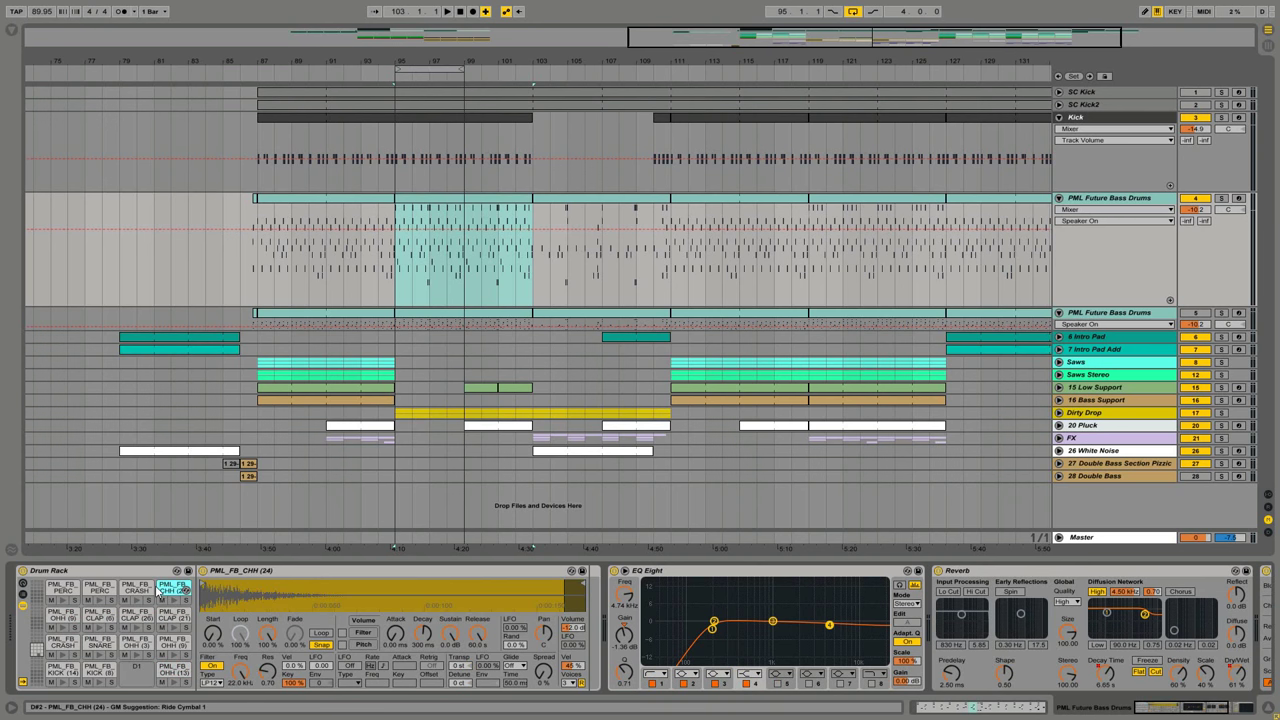
left_click(137, 590)
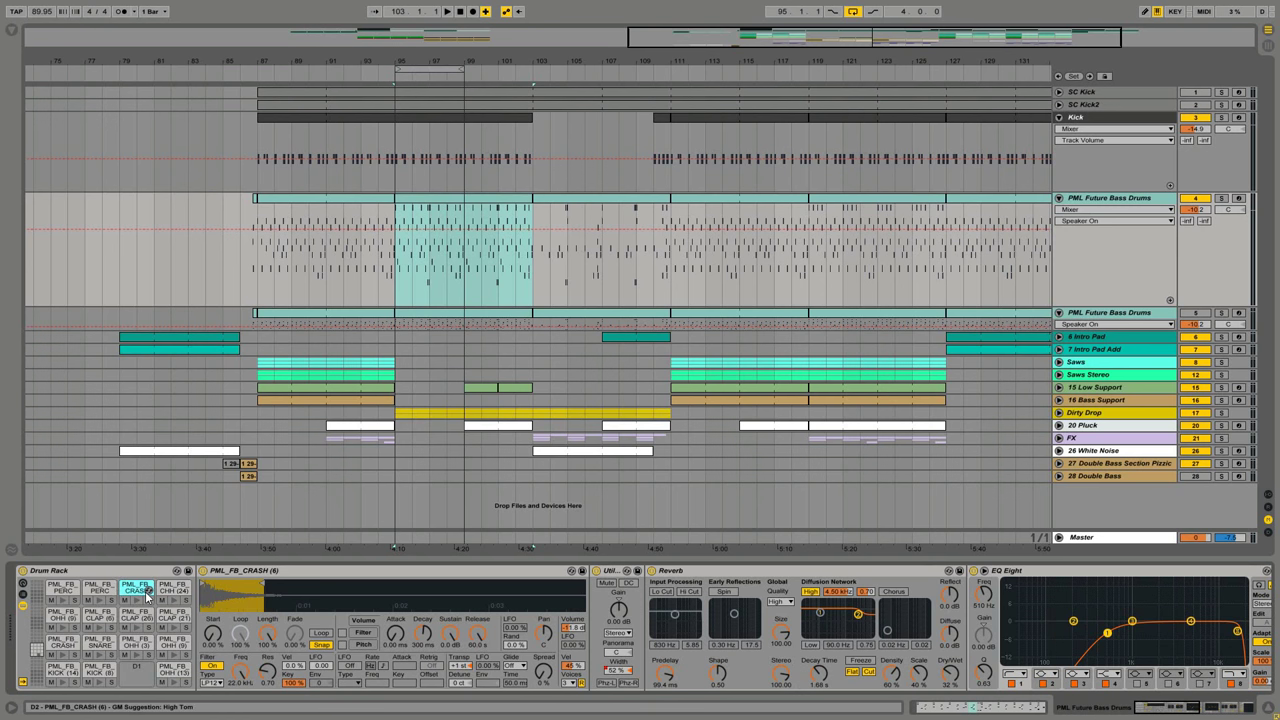
left_click(99, 588)
Step: Play the drums with the PERC (83) Reverb bypassed then re-enabled, then stop playback
left_click(1213, 710)
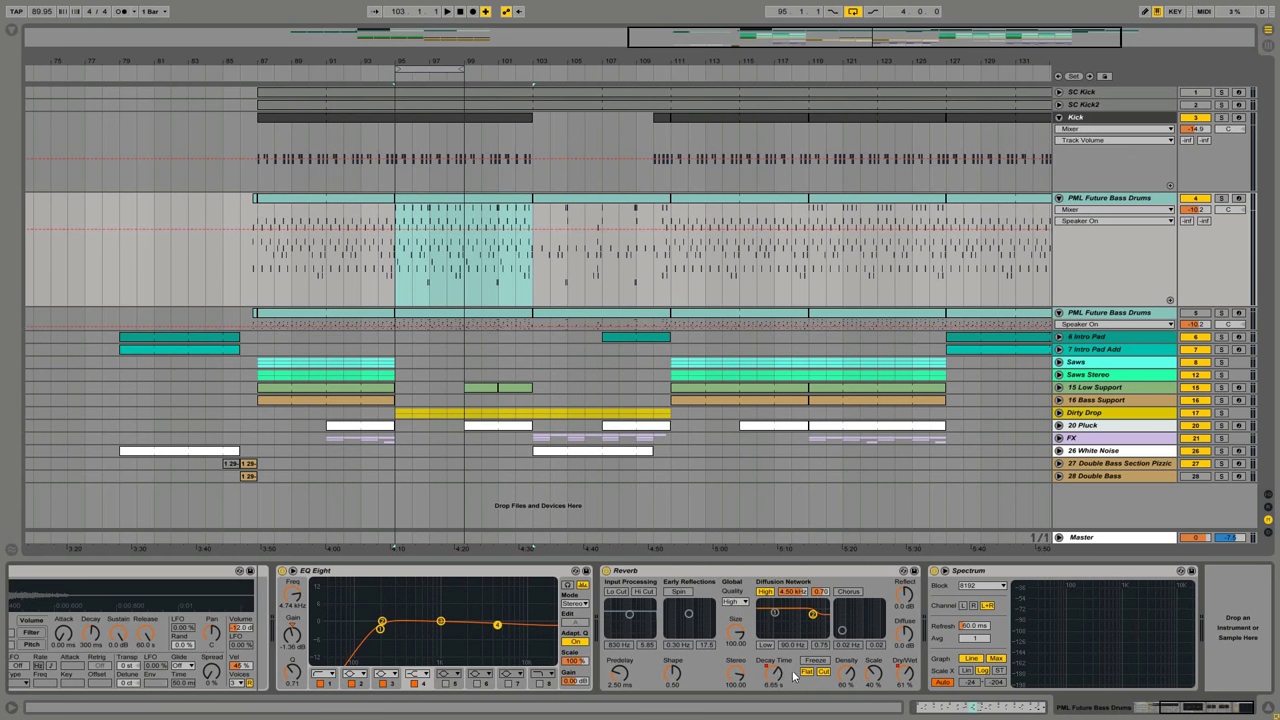
key("space")
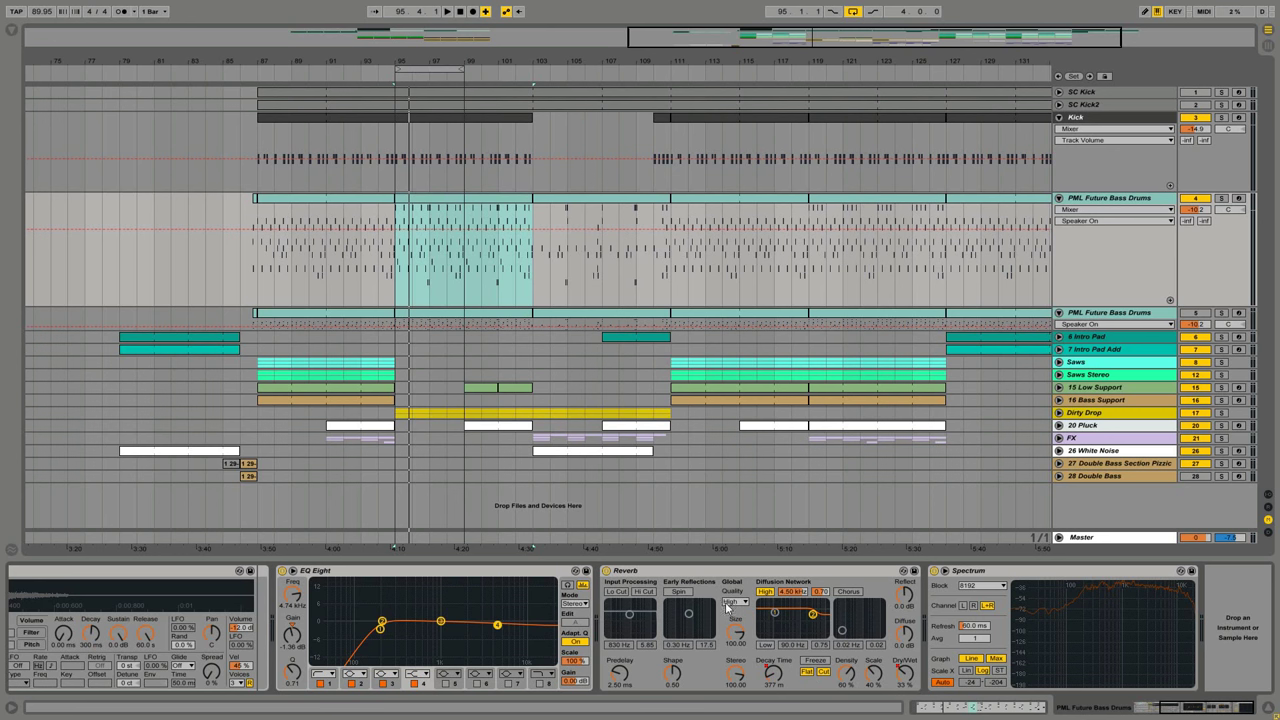
key("space")
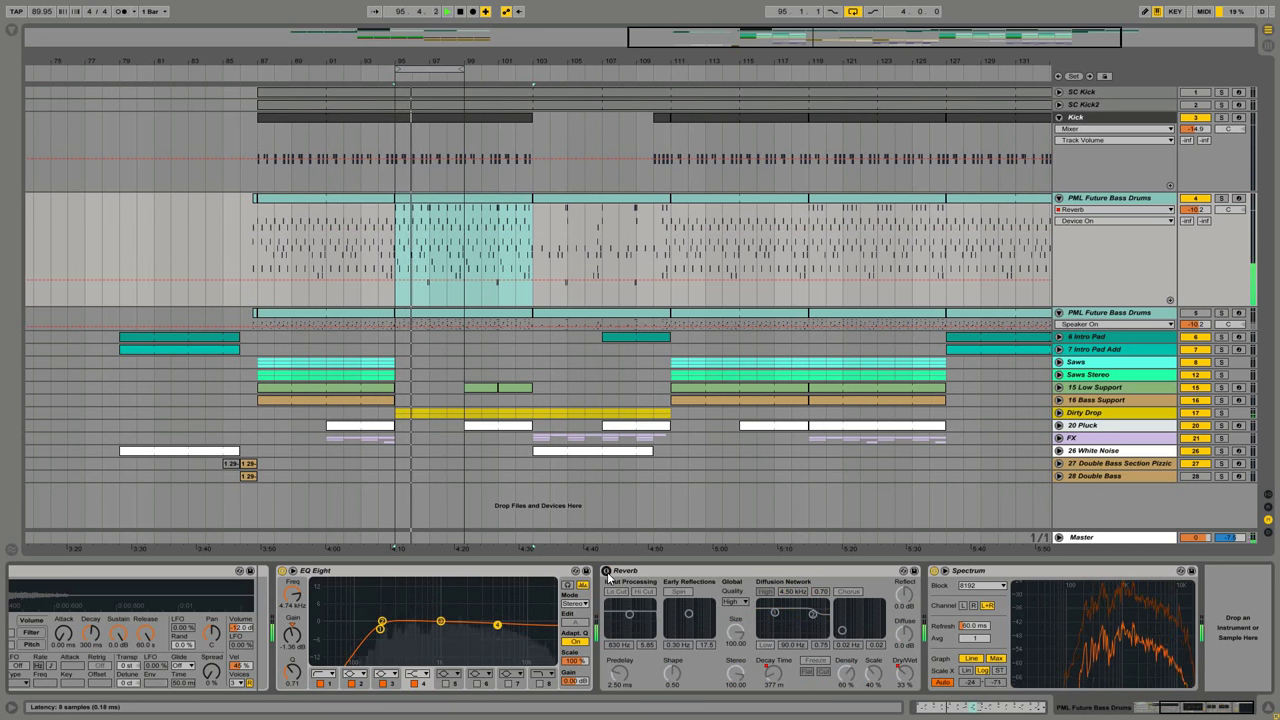
left_click(606, 571)
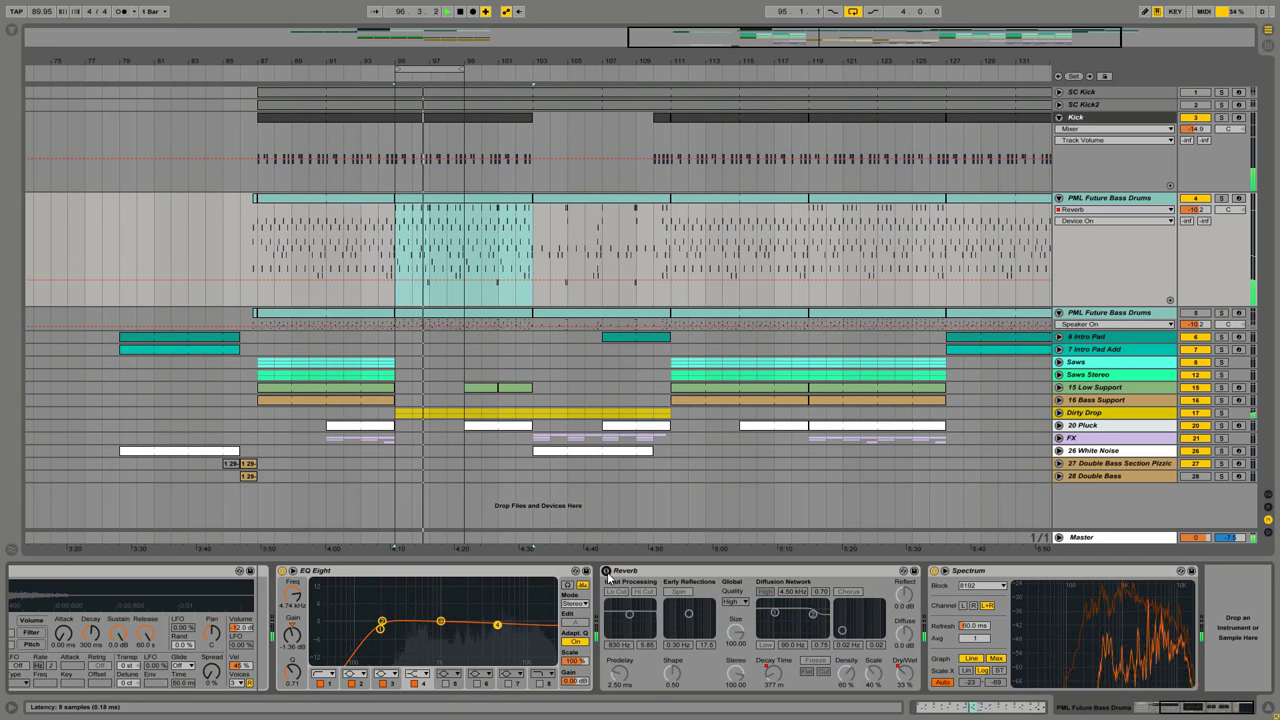
left_click(606, 571)
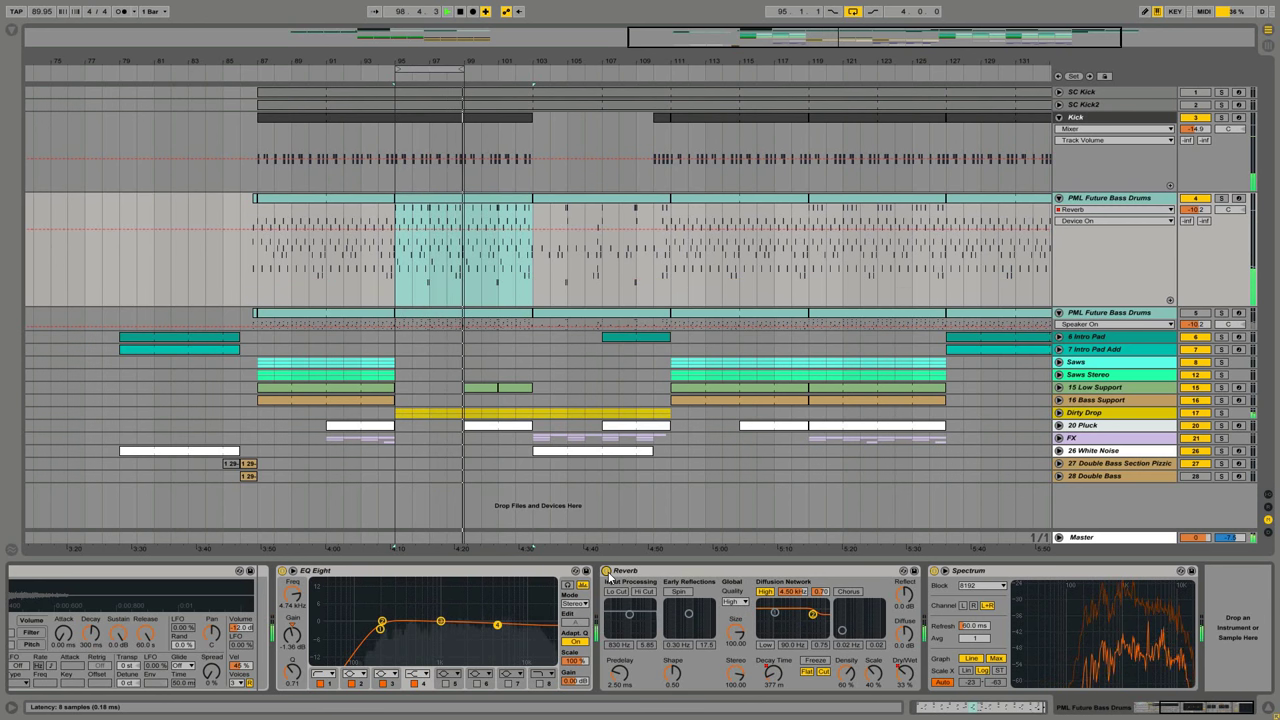
key("space")
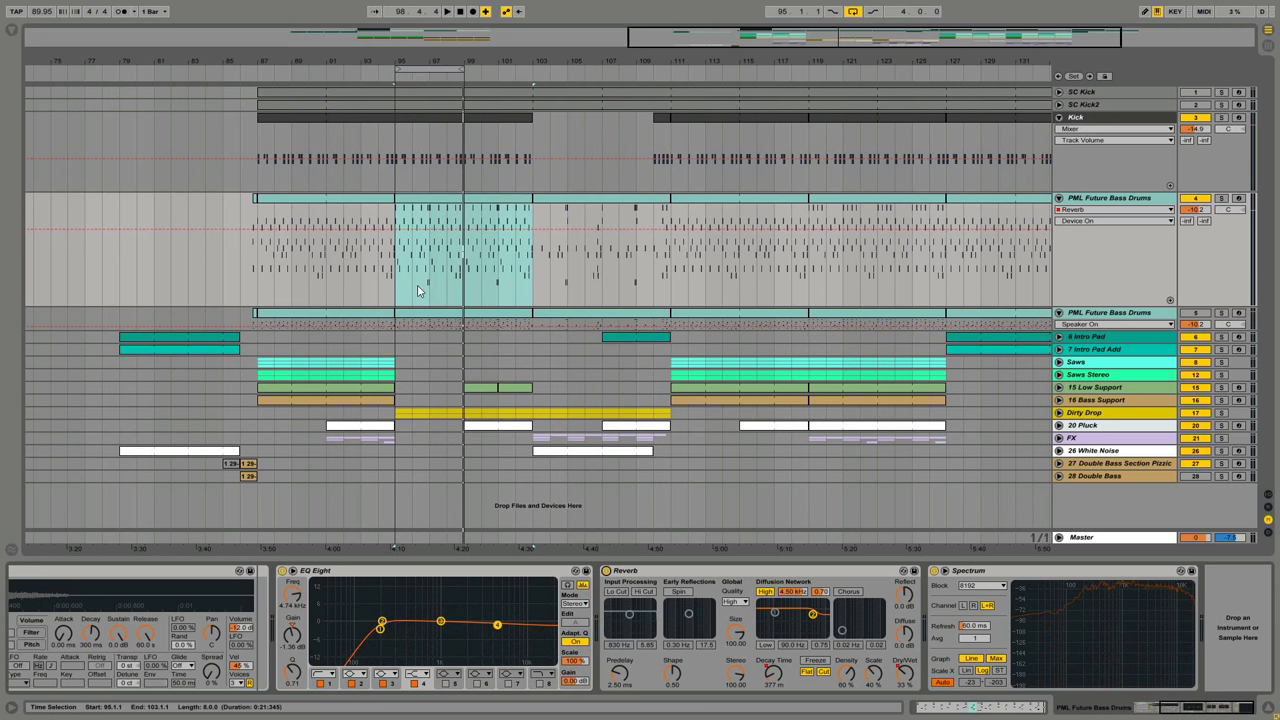
scroll(757, 630, "left", 5)
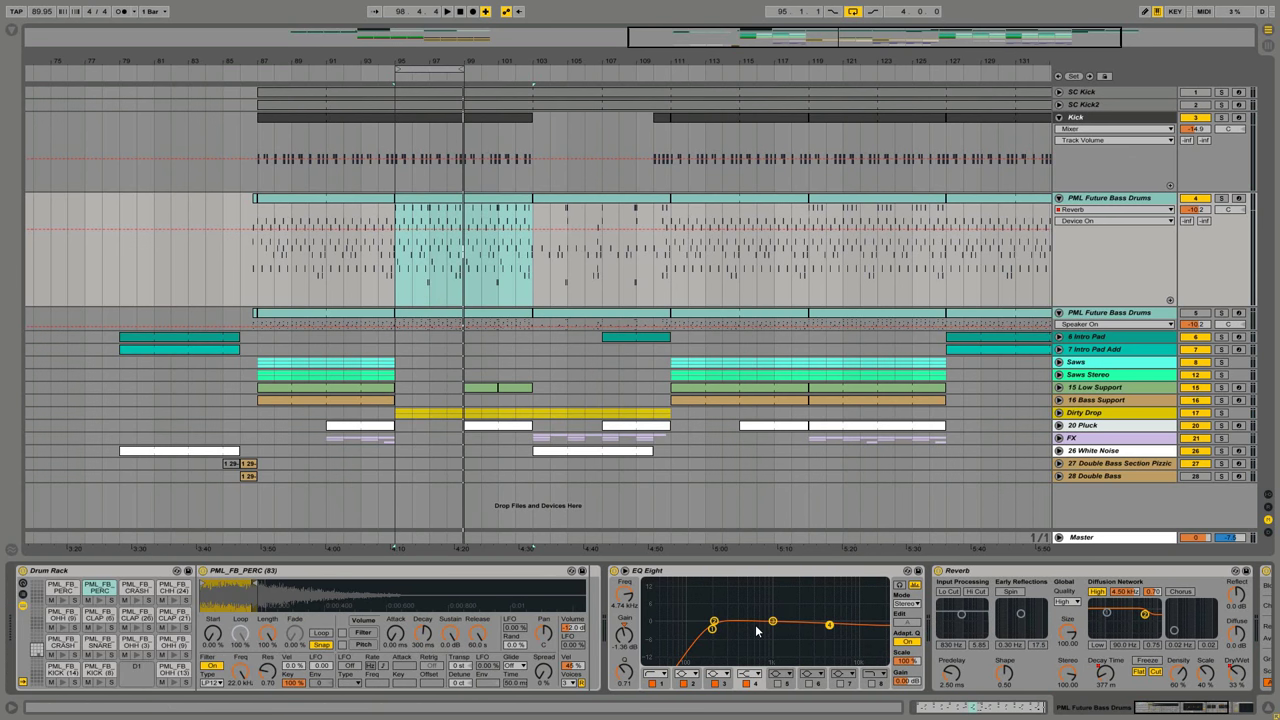
Step: Solo 6 Intro Pad and 7 Intro Pad Add, play from the bar 79 clip, and open Massive
left_click(1103, 339)
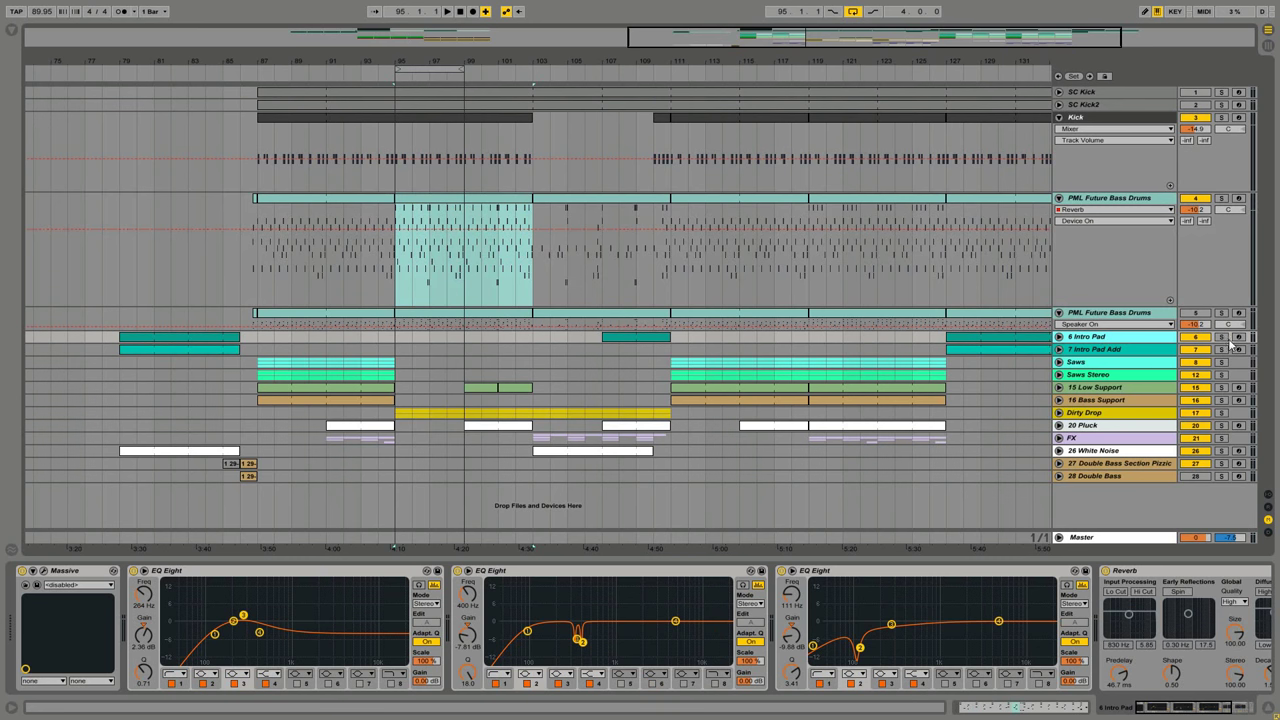
left_click(1221, 337)
left_click(1221, 349, "ctrl")
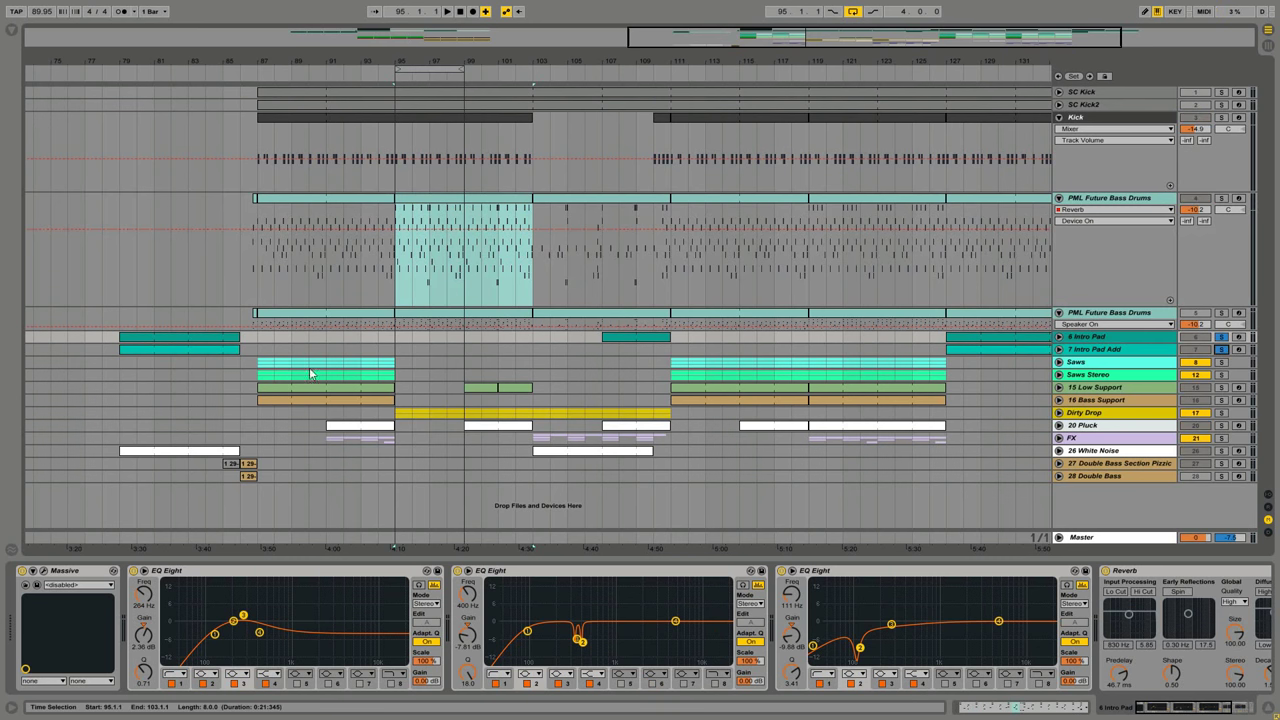
left_click(166, 343)
key("space")
left_click(43, 571)
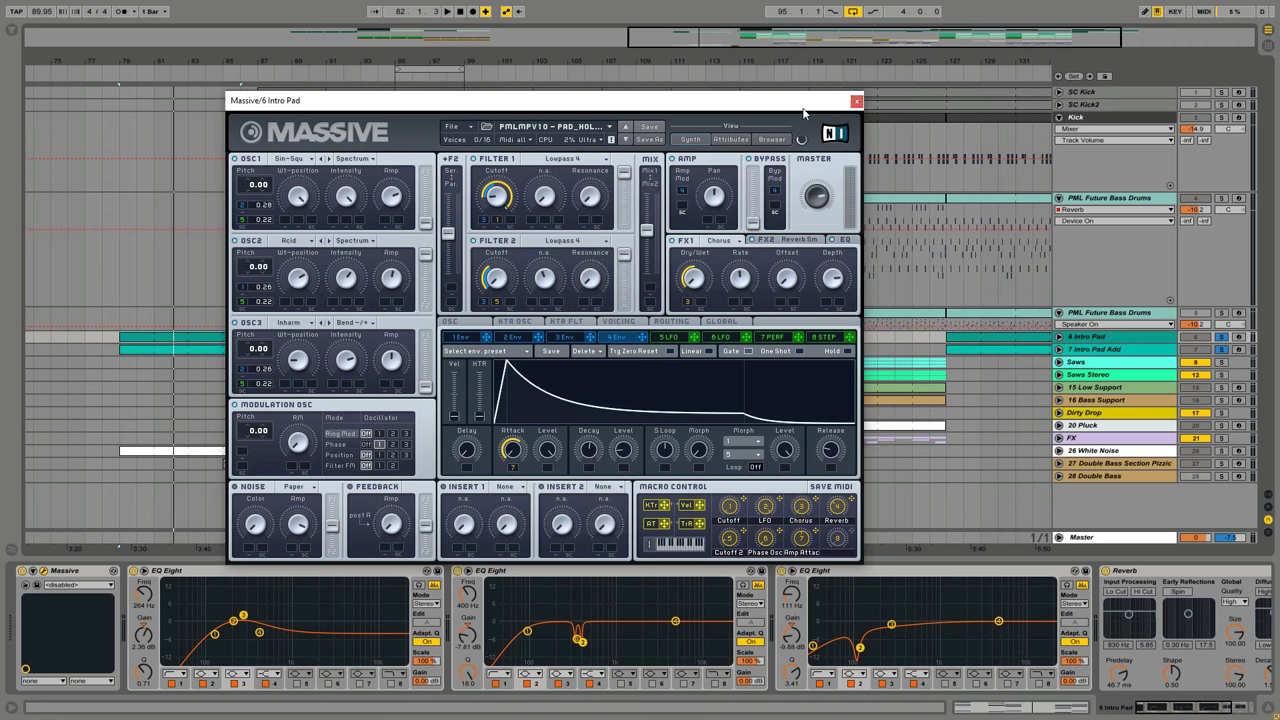
Step: Close the Massive window for 6 Intro Pad to reveal its EQ Eight and Reverb chain
left_click(856, 102)
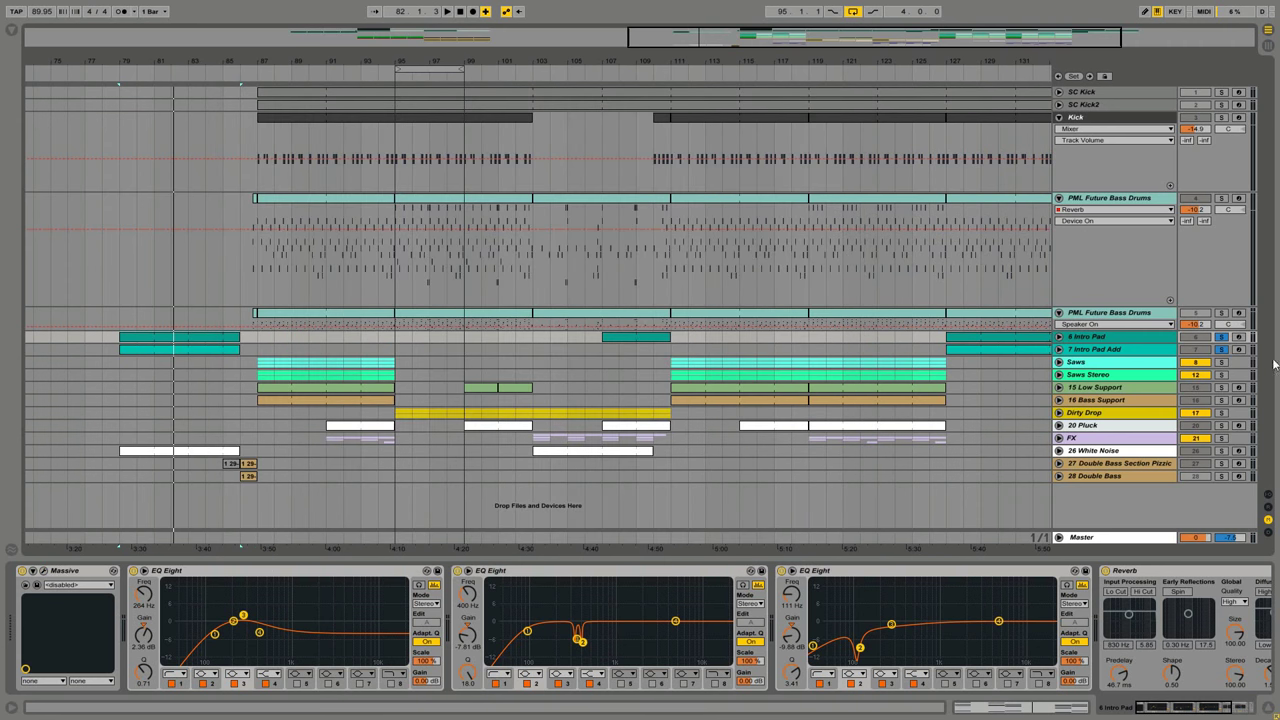